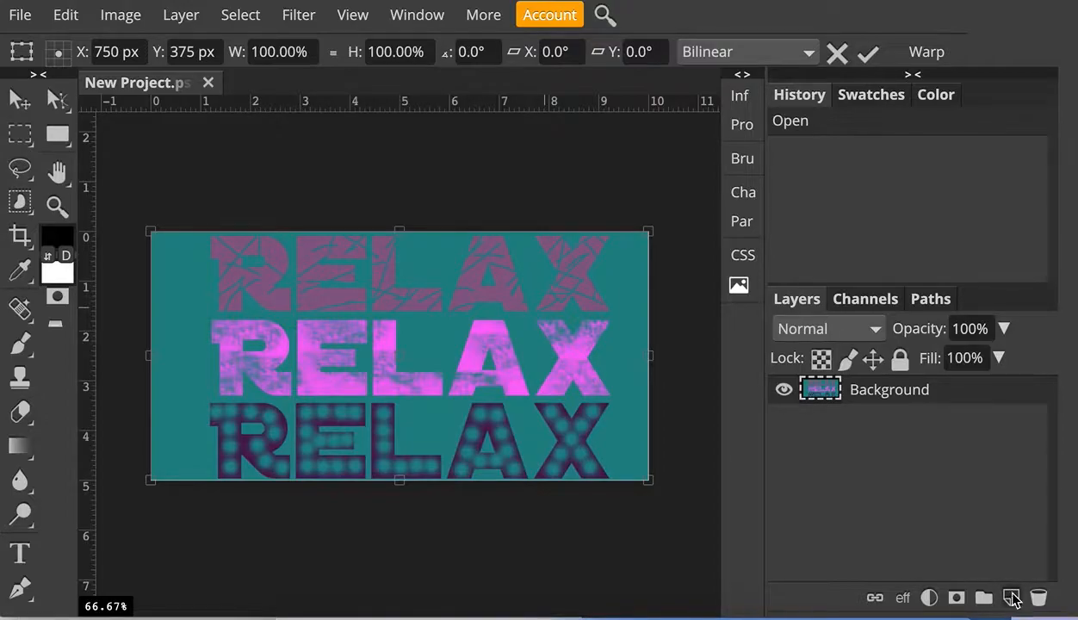
- Add a new empty layer above the Background and hide the Background layer
left_click(1011, 597)
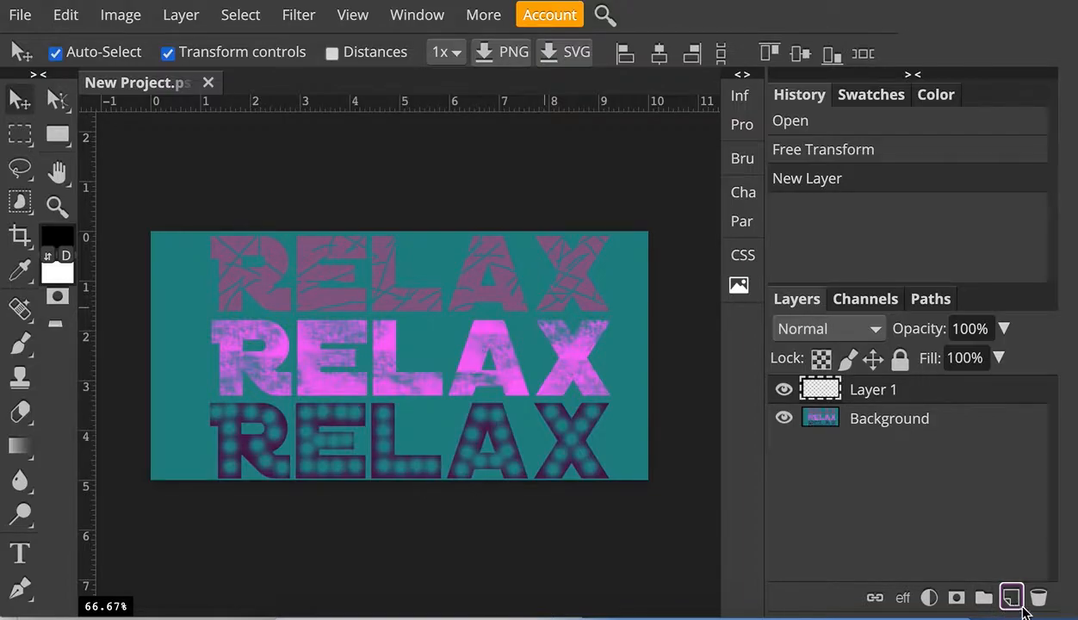
left_click(784, 419)
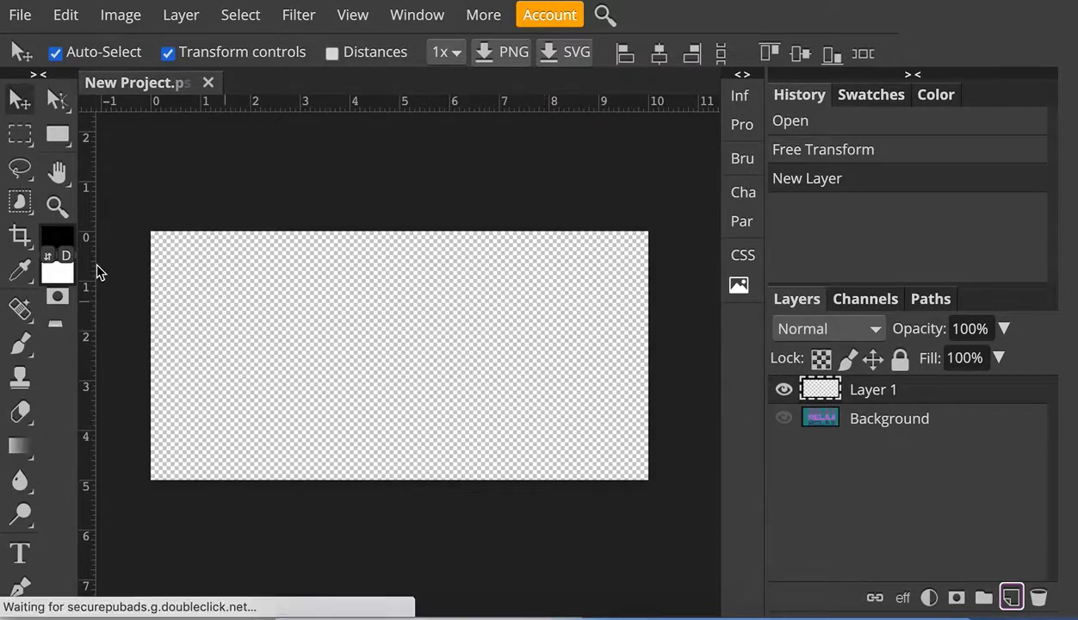
- Set the foreground colour to dark green 28513f and fill the new layer with it using the Paint Bucket
left_click(53, 244)
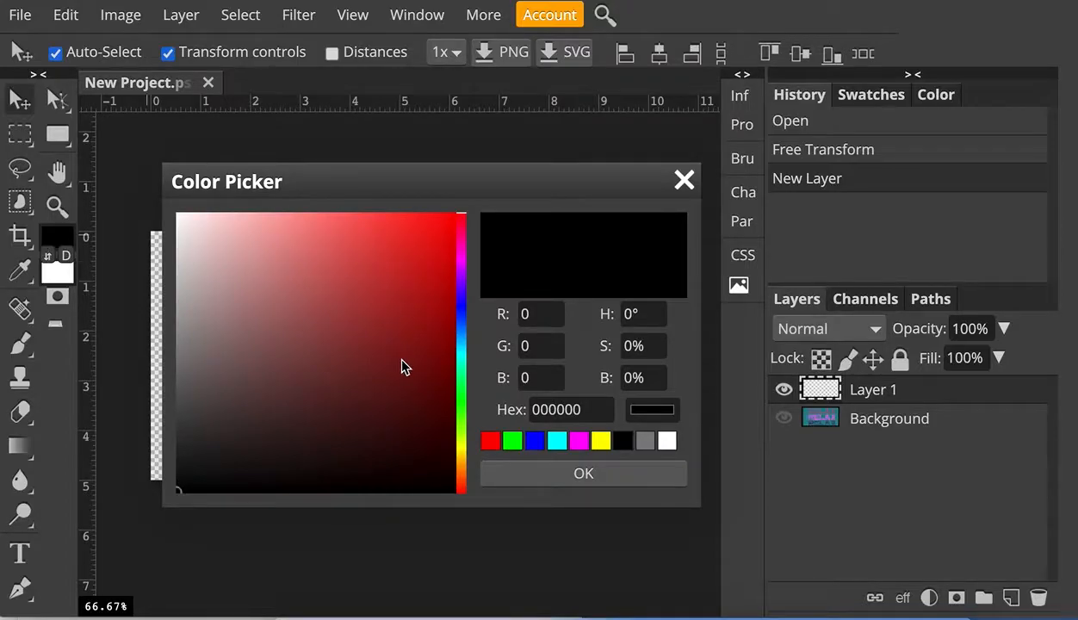
left_click(513, 441)
left_click_drag(456, 401, 464, 374)
left_click(327, 384)
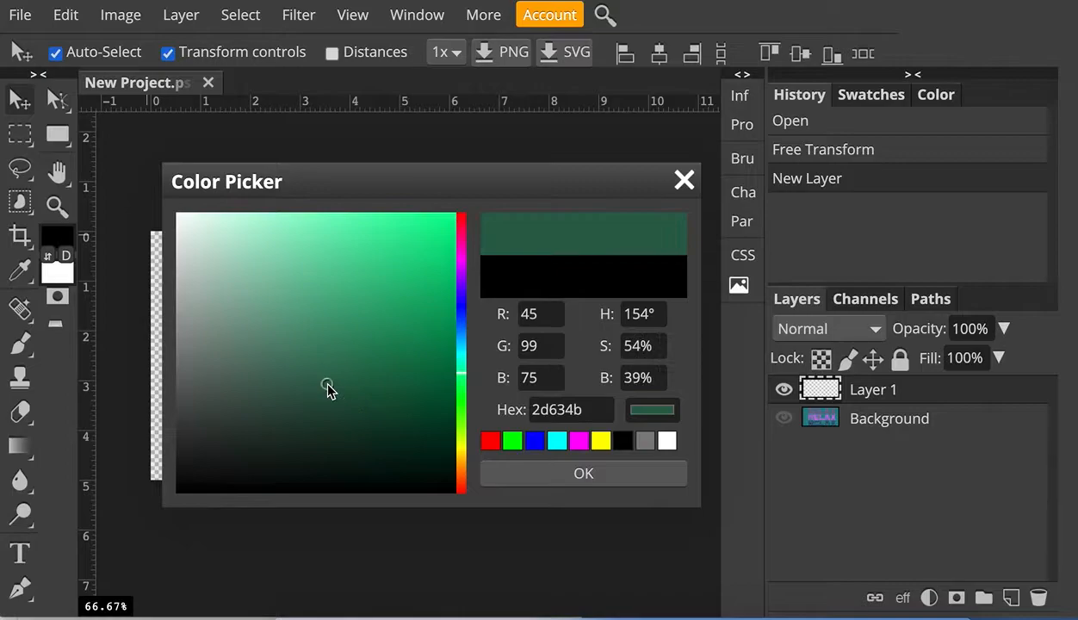
left_click_drag(328, 385, 319, 404)
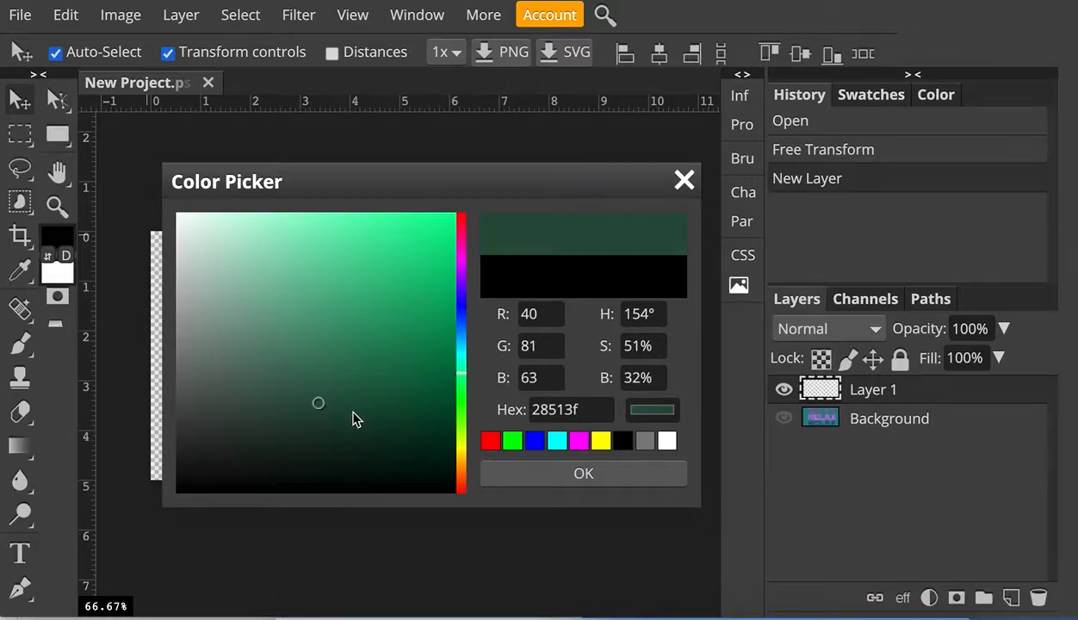
left_click(521, 473)
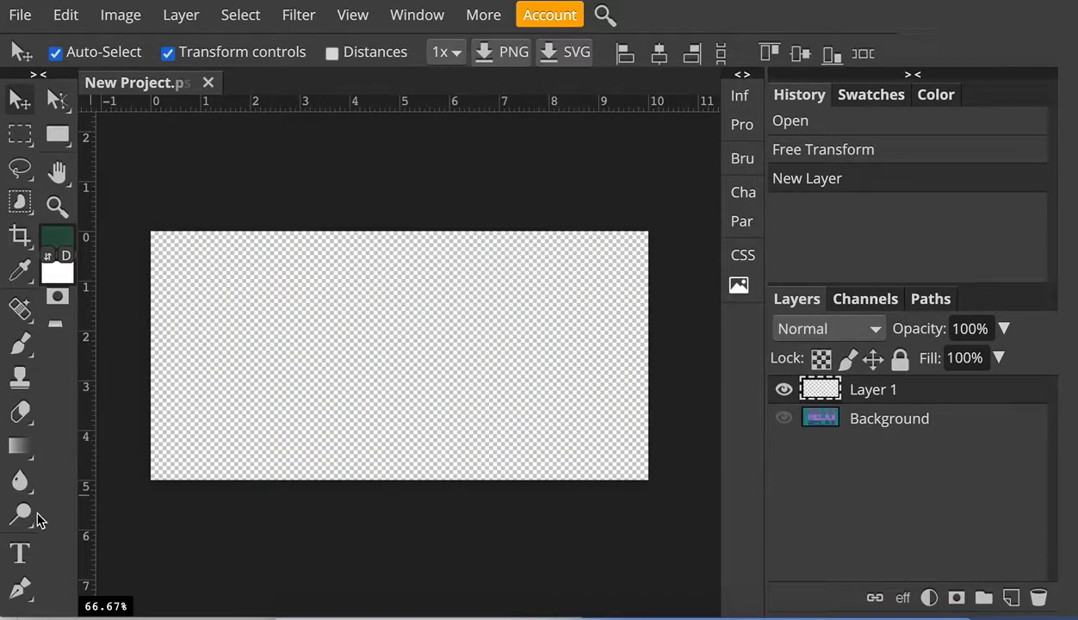
mouse_move(19, 445)
left_mouse_down()
mouse_move(62, 447)
mouse_move(62, 479)
left_mouse_up()
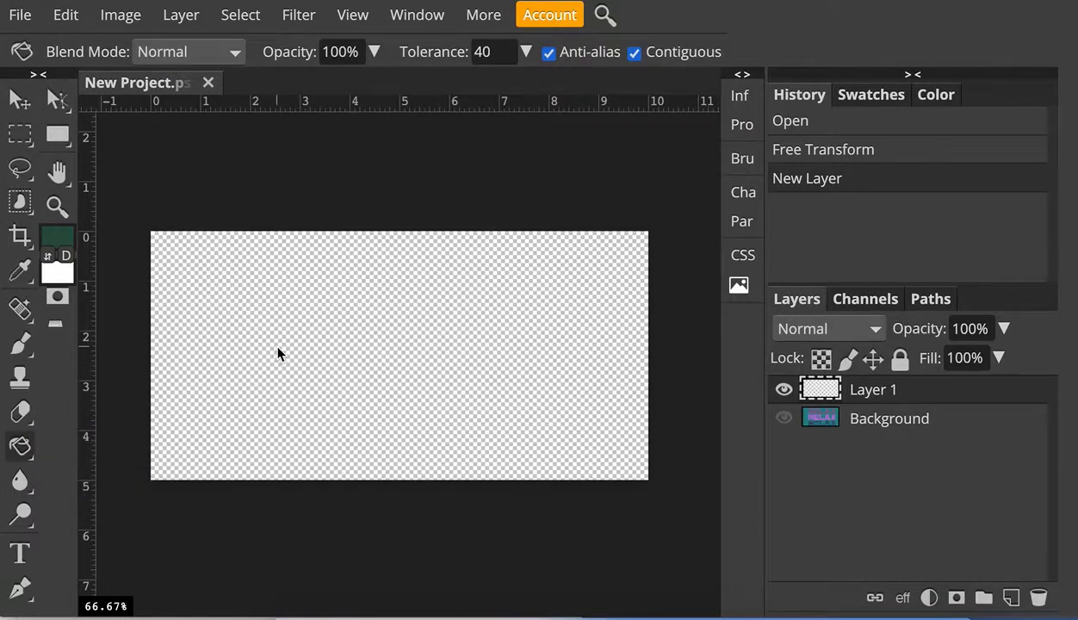
left_click(278, 354)
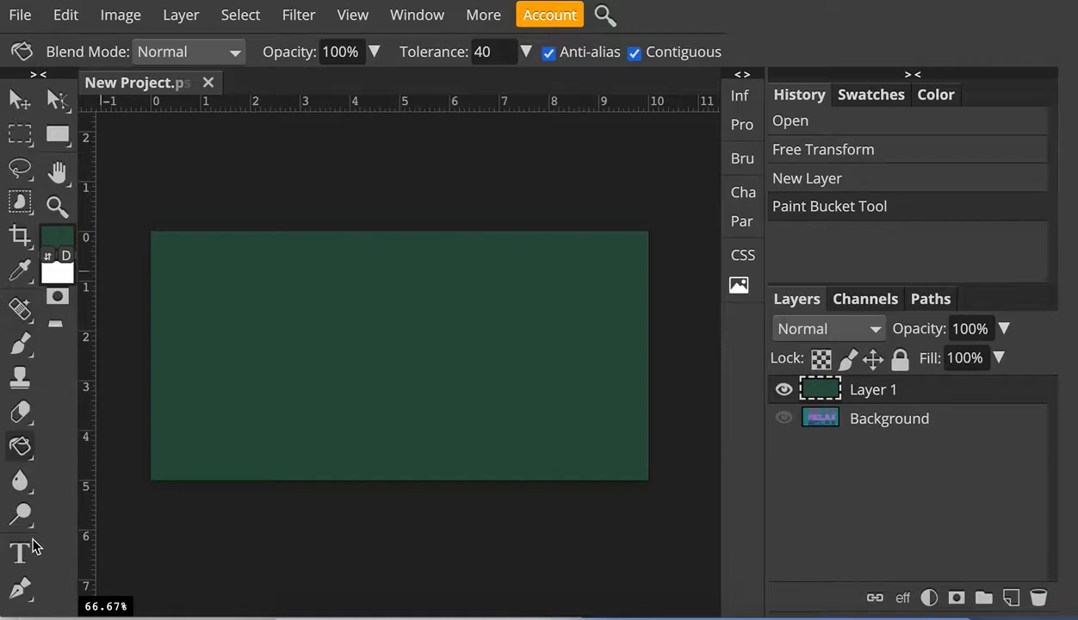
- Add a text layer reading Relax near the canvas's upper left and select its text
left_click(23, 554)
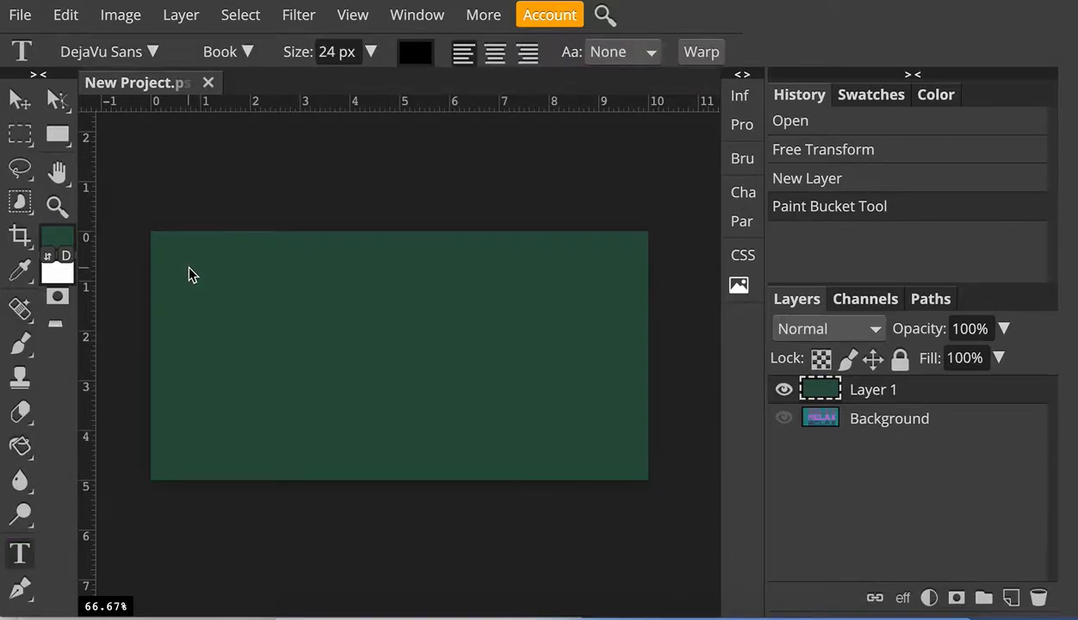
left_click(227, 314)
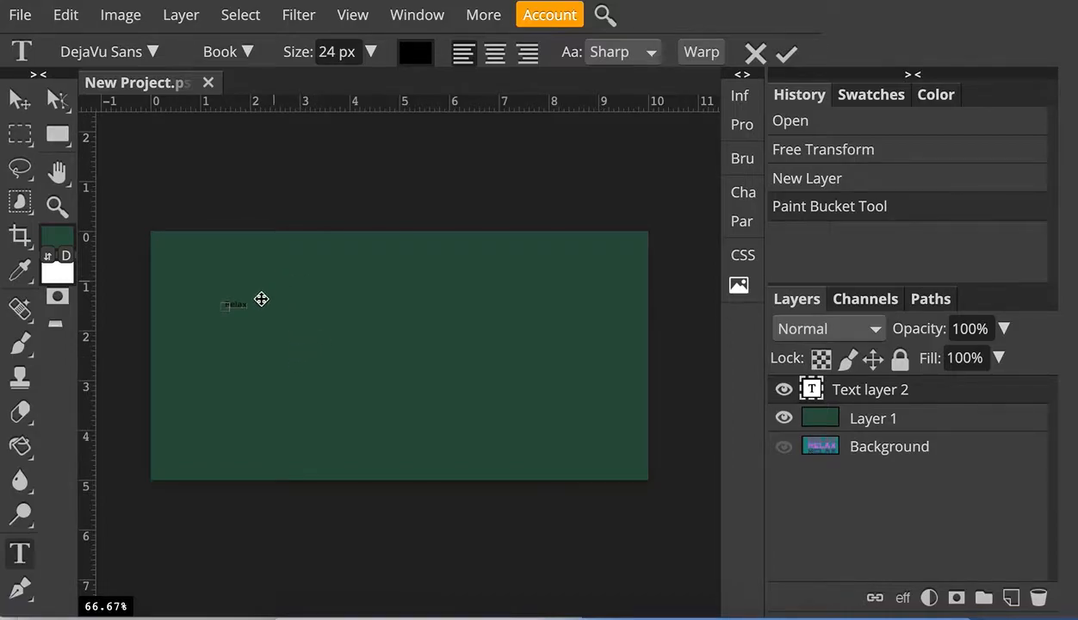
double_click(231, 305)
- Set the text size to 300 px and the font style to Bold
left_click(370, 52)
left_click_drag(335, 85, 389, 89)
left_click(348, 56)
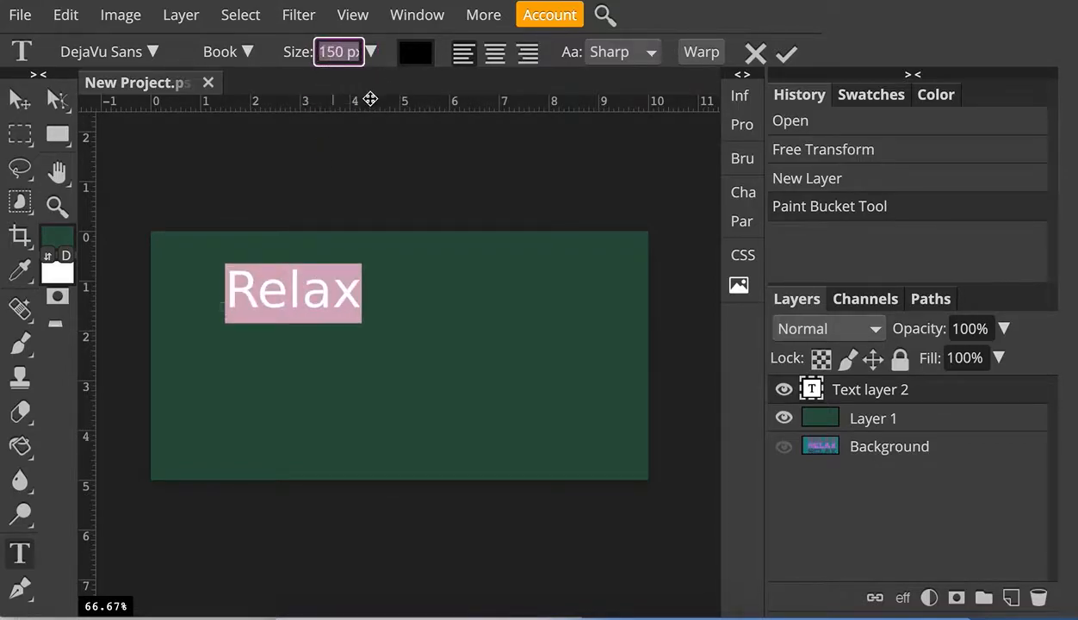
type("2")
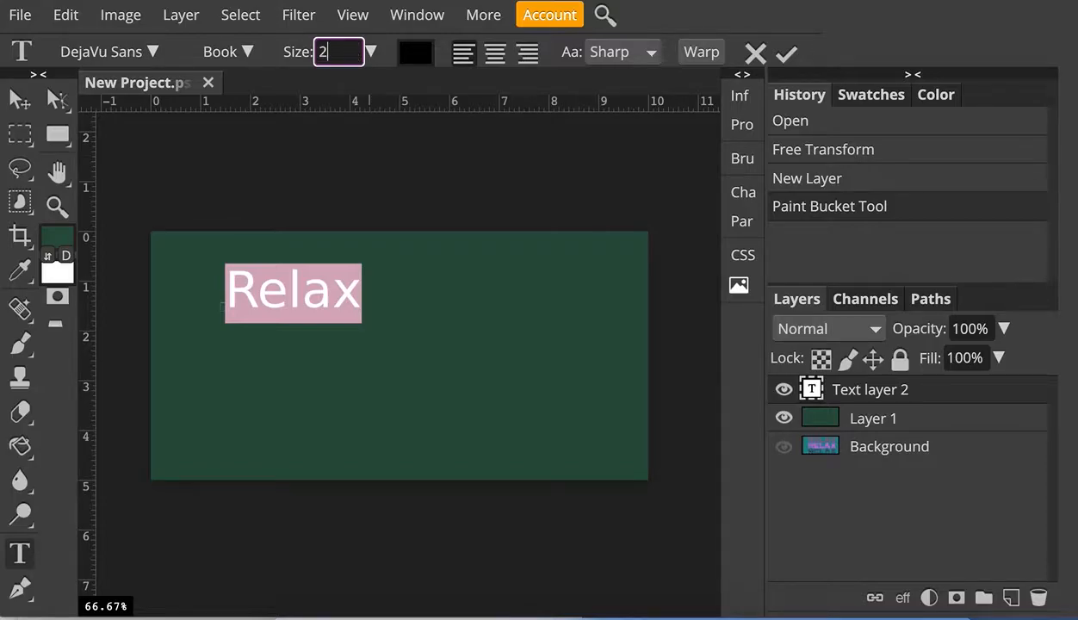
type("50")
key("Return")
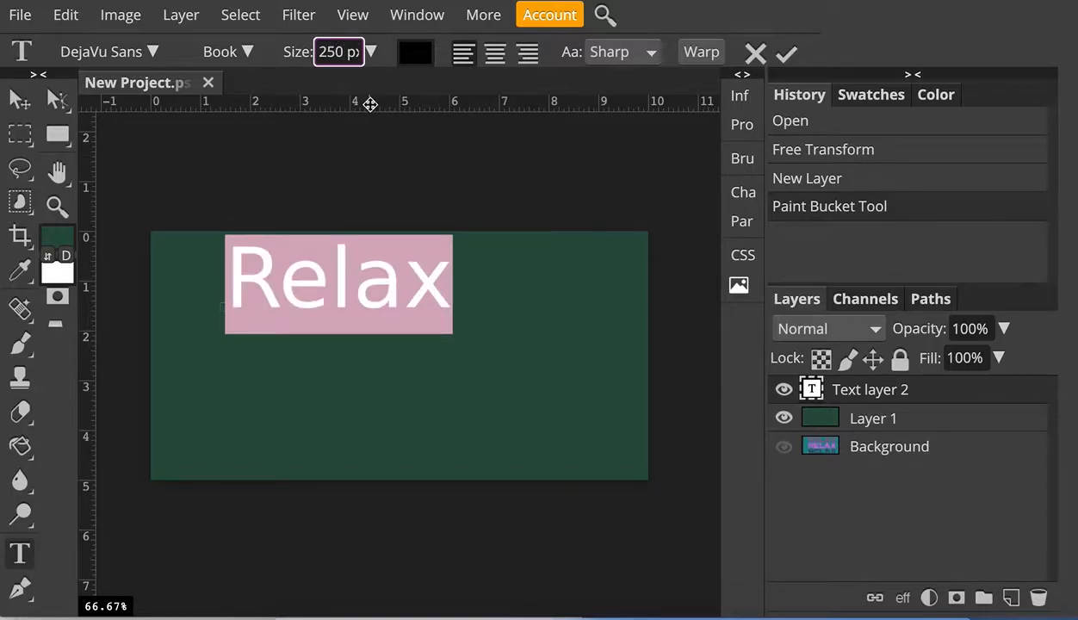
double_click(330, 52)
type("300")
key("Return")
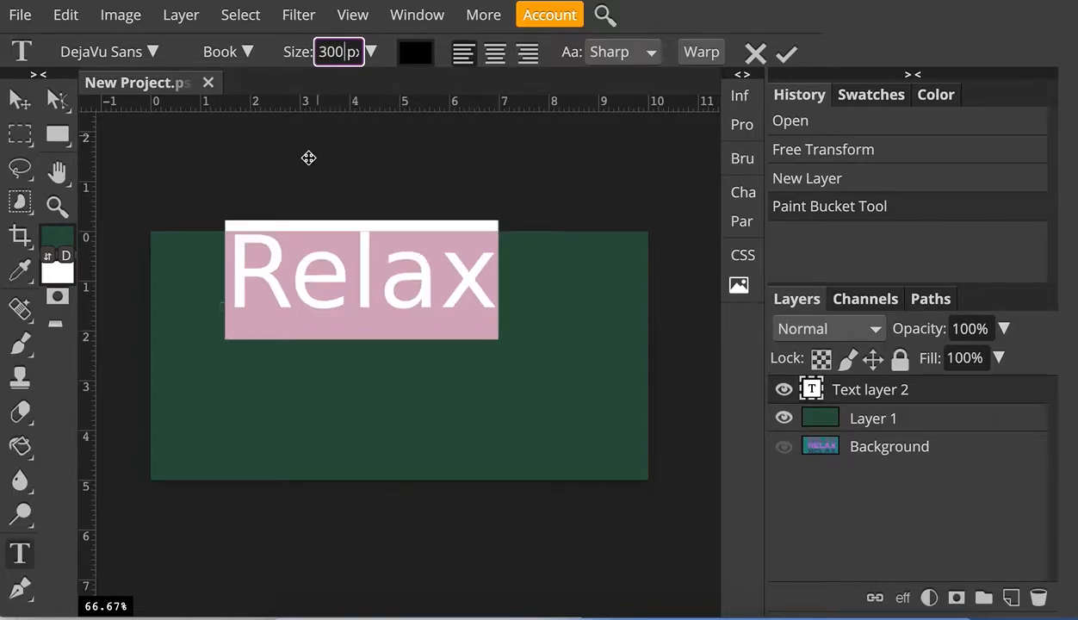
left_click(248, 54)
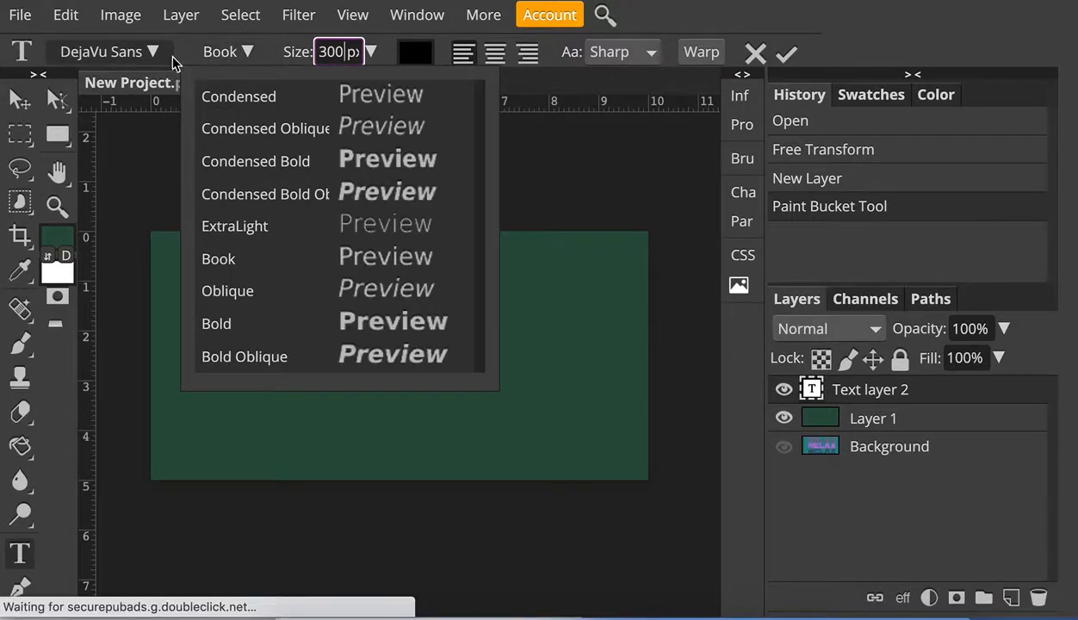
left_click(245, 323)
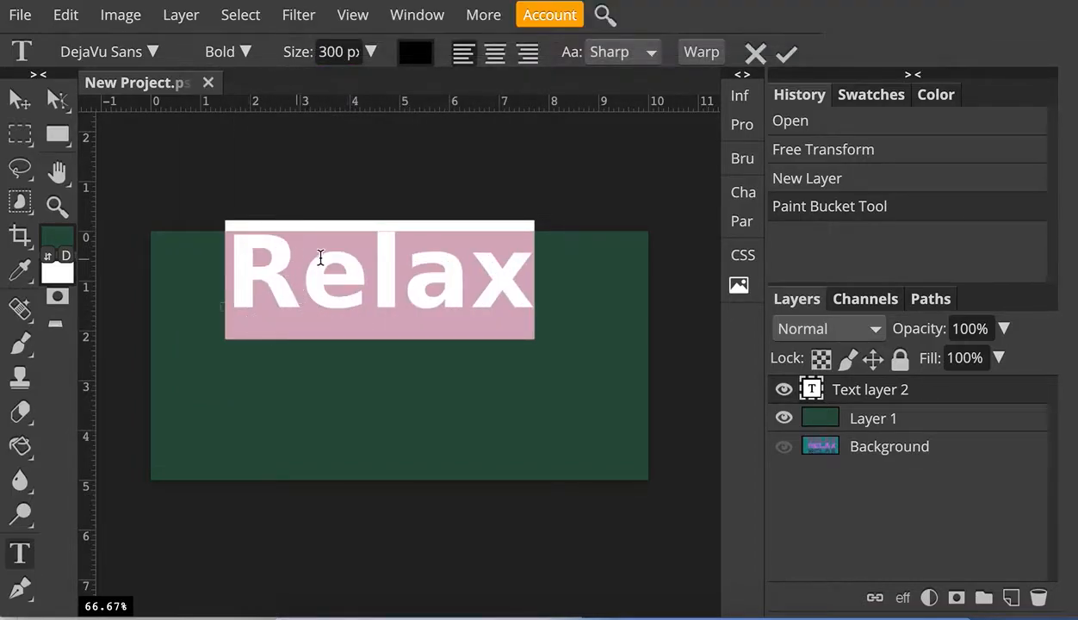
- Retype the word in capitals as RELAX and move the text slightly lower
left_click(391, 287)
left_click_drag(305, 276, 532, 284)
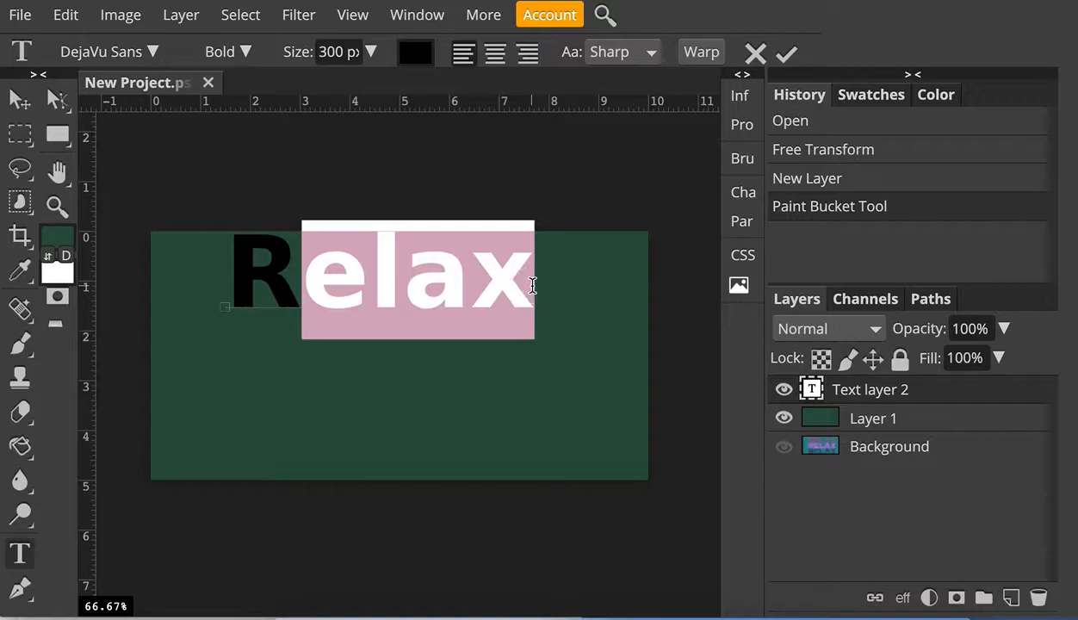
type("EL")
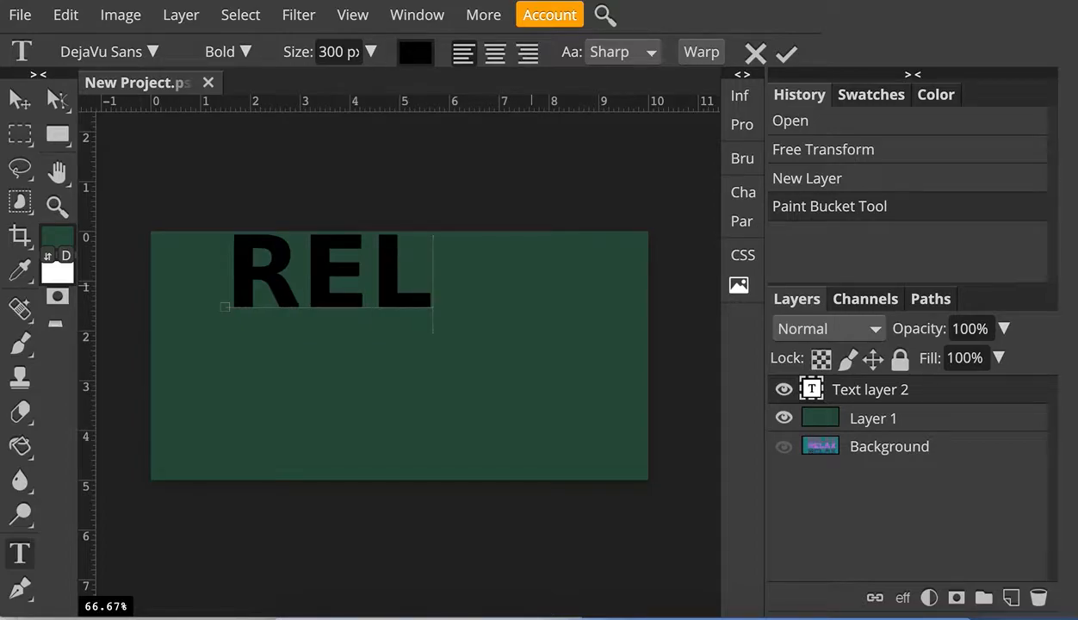
type("ZA")
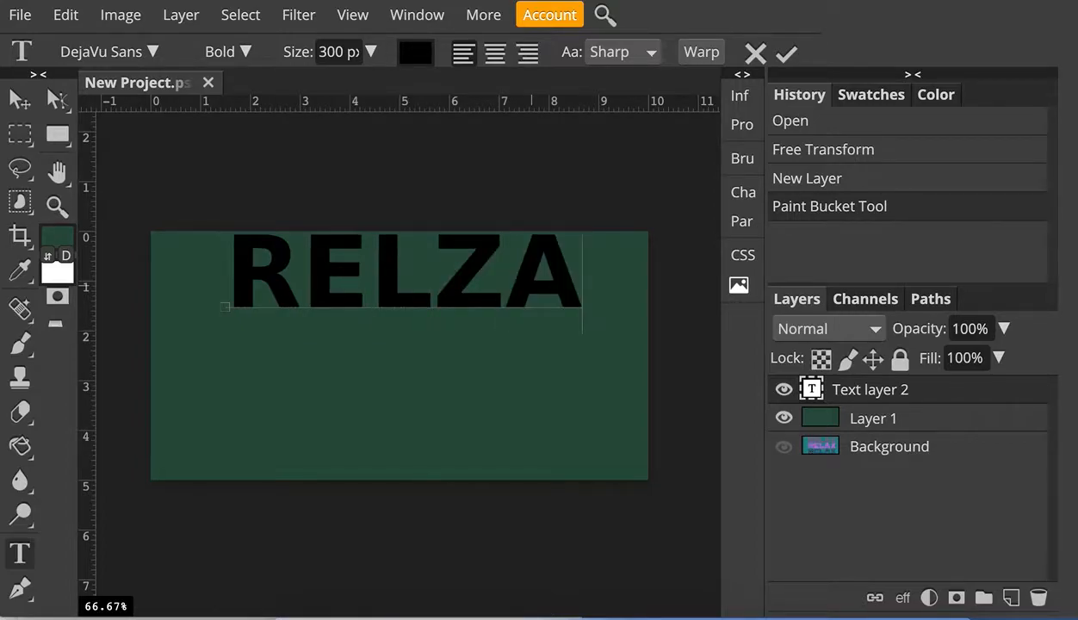
key("BackSpace")
key("BackSpace")
type("AX")
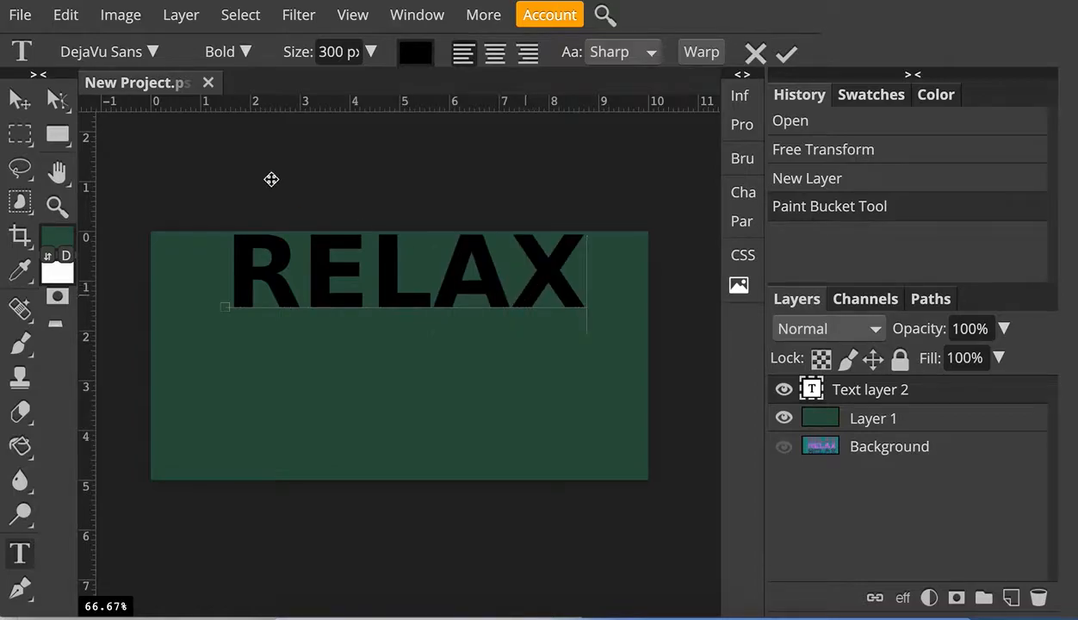
left_click(17, 99)
left_click_drag(279, 272, 279, 288)
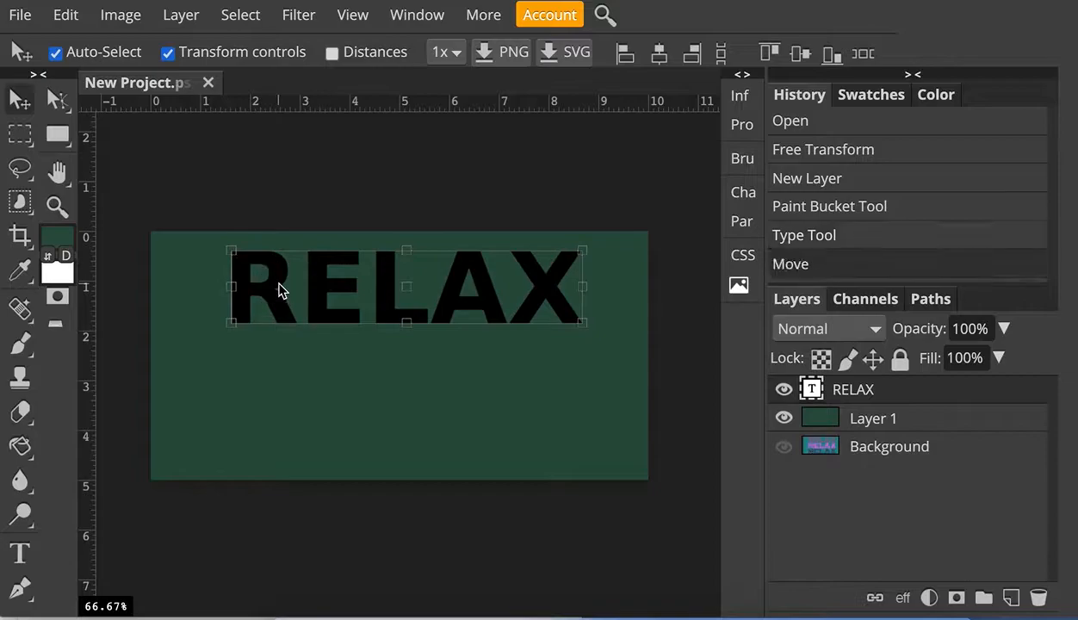
- Change the RELAX text colour to light green 45c08a and commit the text
left_click(19, 549)
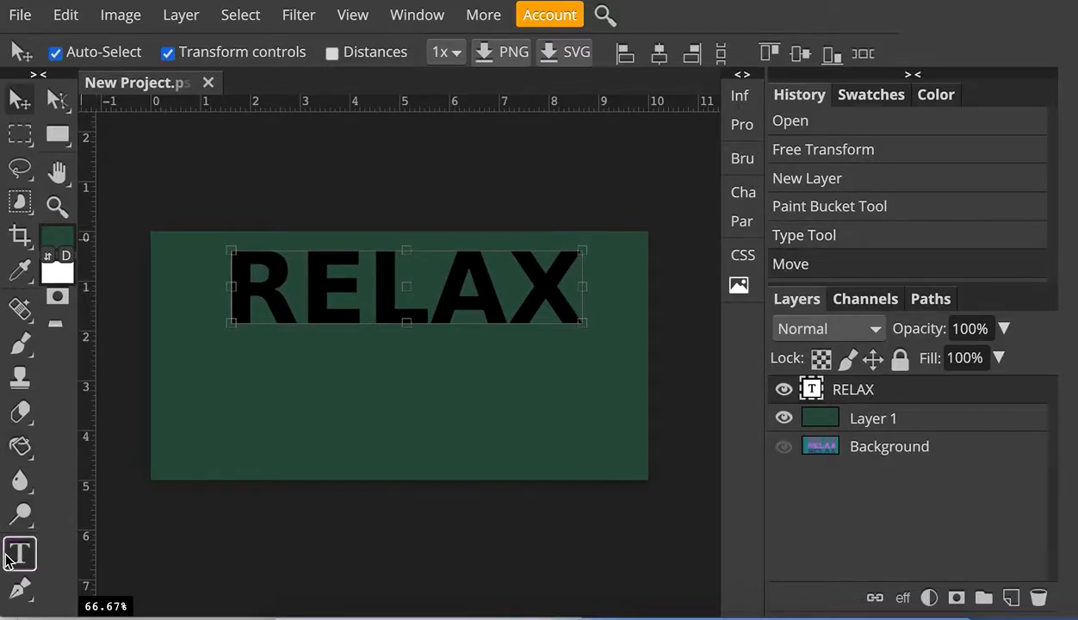
double_click(332, 293)
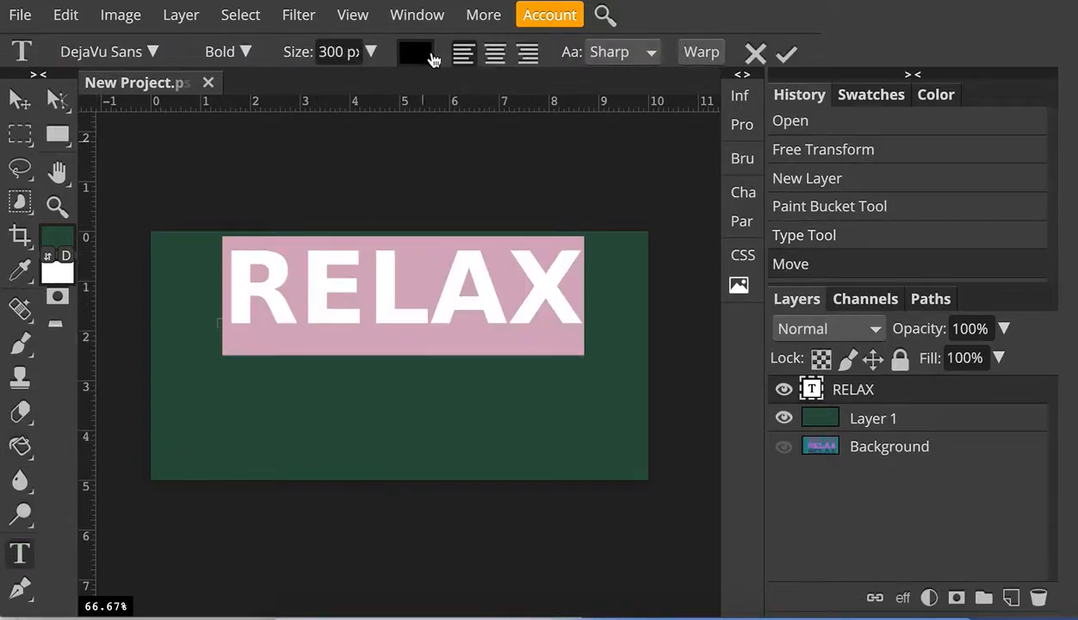
left_click(421, 58)
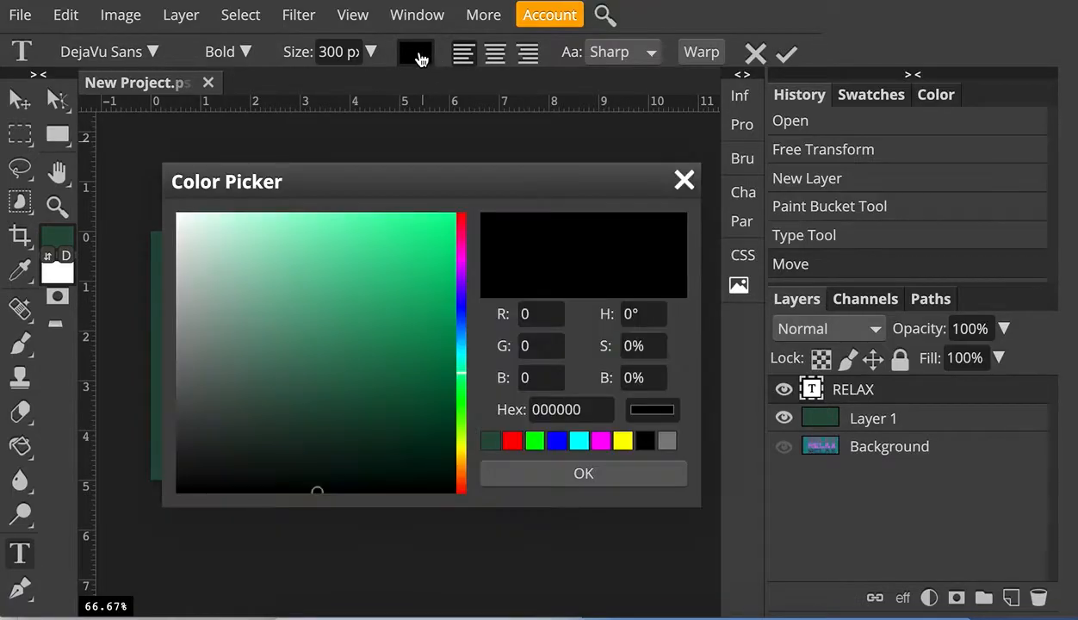
left_click(354, 284)
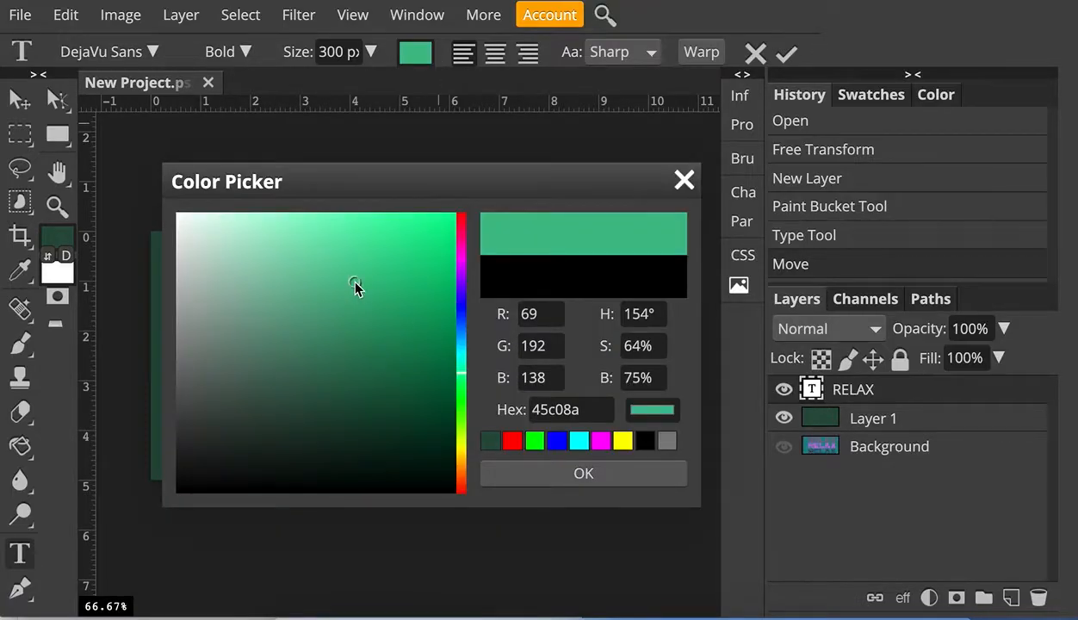
left_click(593, 473)
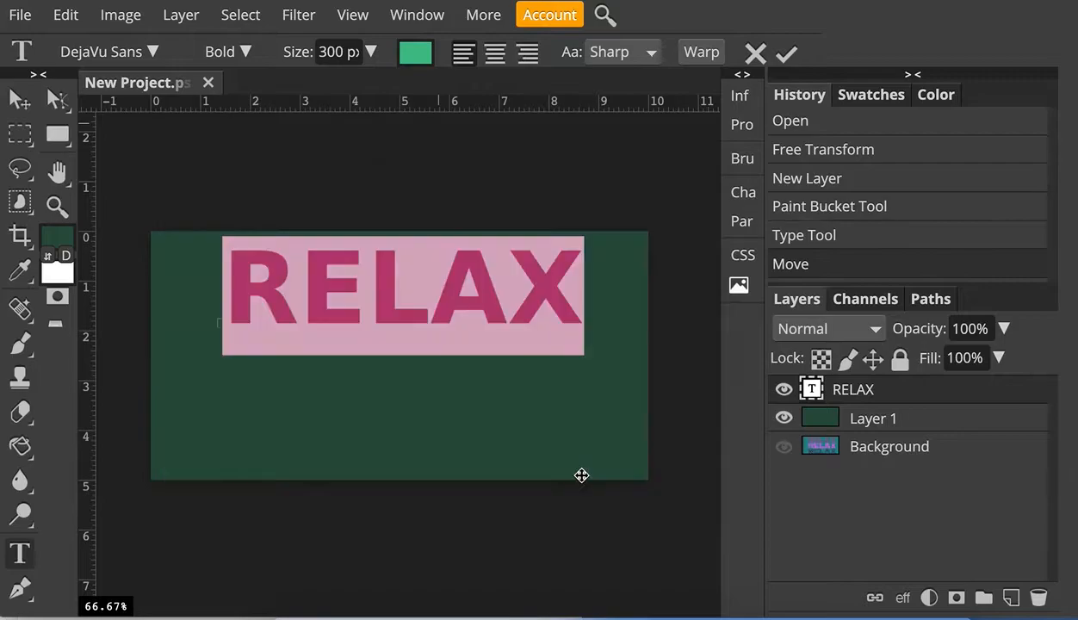
left_click(17, 102)
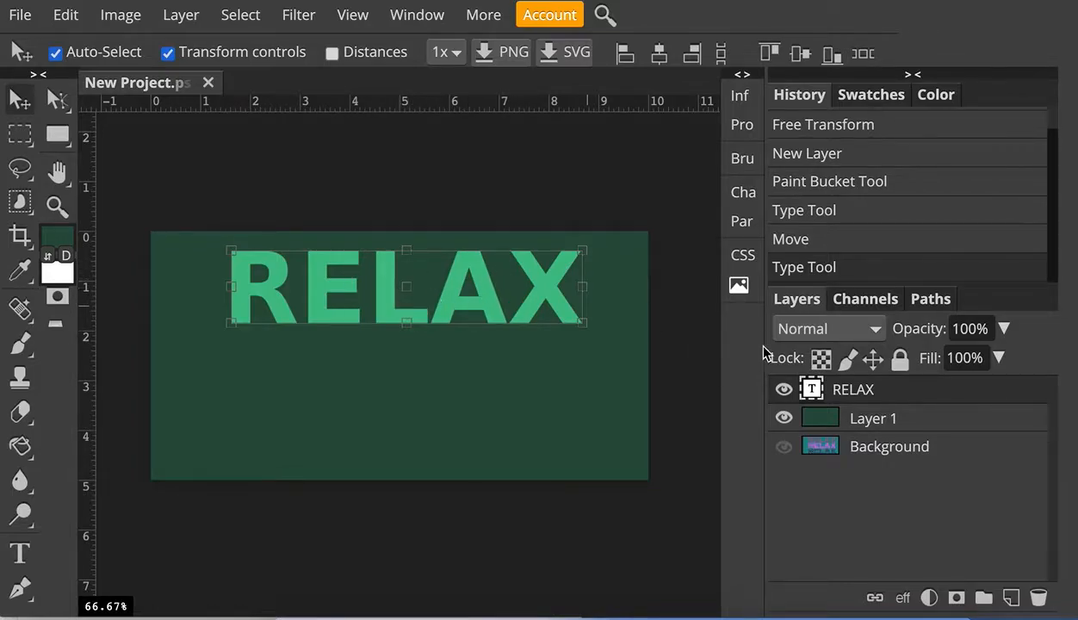
- Add a layer mask to the RELAX text layer and reset the colours to default black foreground
left_click(957, 600)
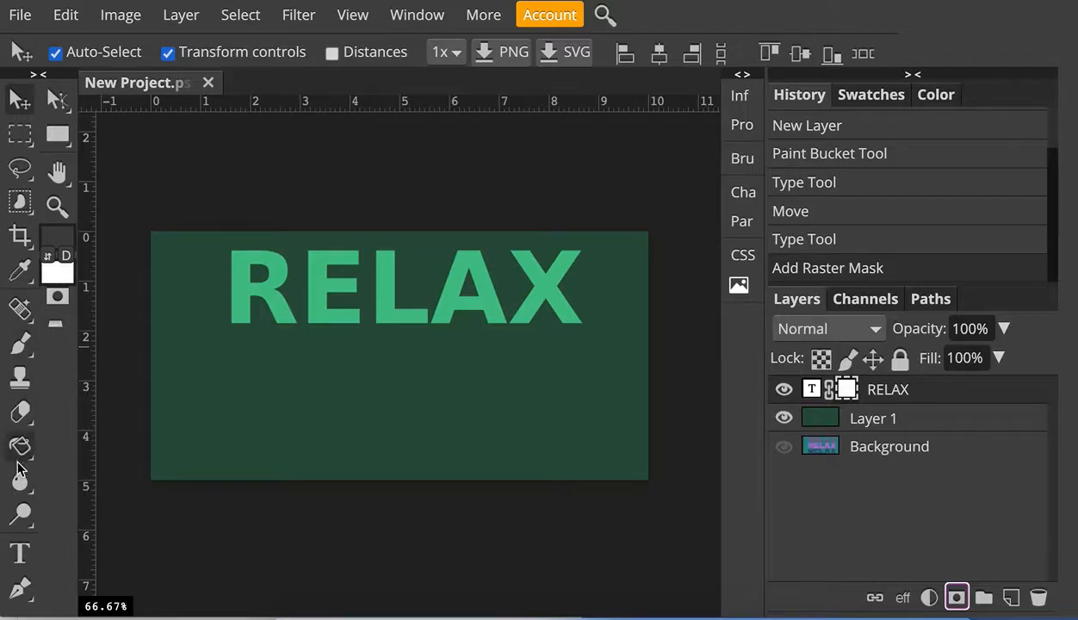
left_click(67, 257)
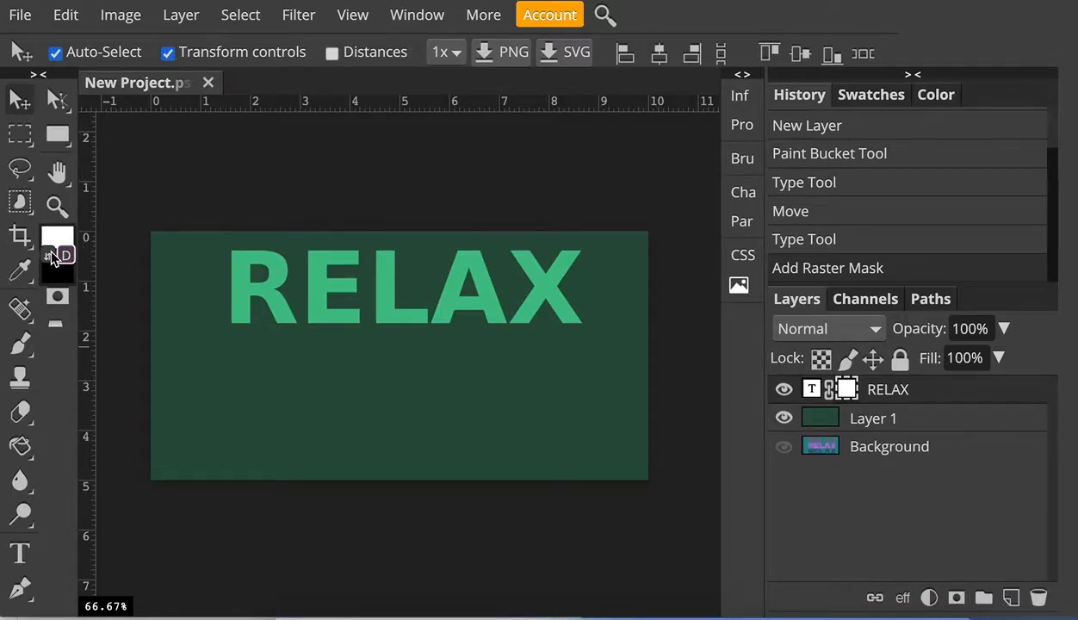
left_click(48, 256)
- Select the Brush tool with a textured grunge preset and set its size to 1000 px
left_click(19, 346)
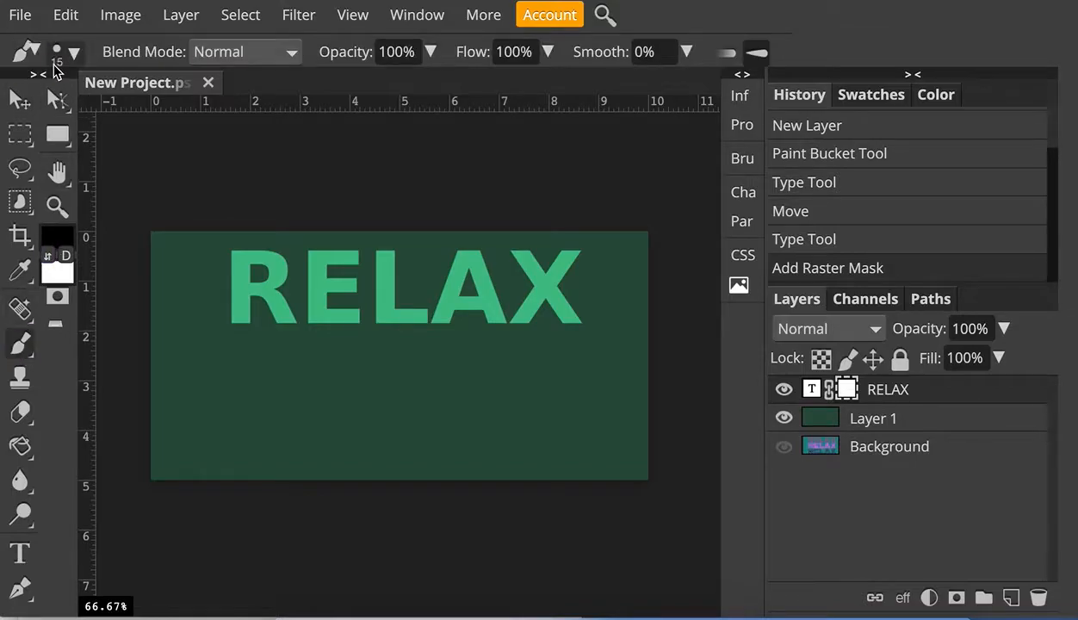
left_click(78, 56)
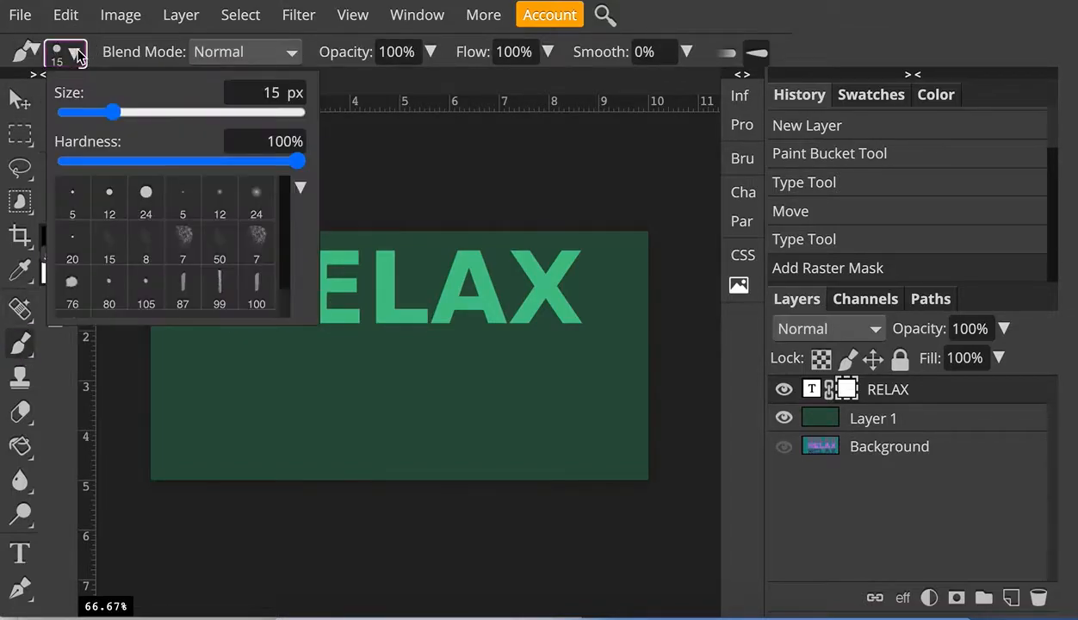
left_click(183, 239)
mouse_move(101, 112)
left_mouse_down()
mouse_move(300, 120)
mouse_move(302, 135)
left_mouse_up()
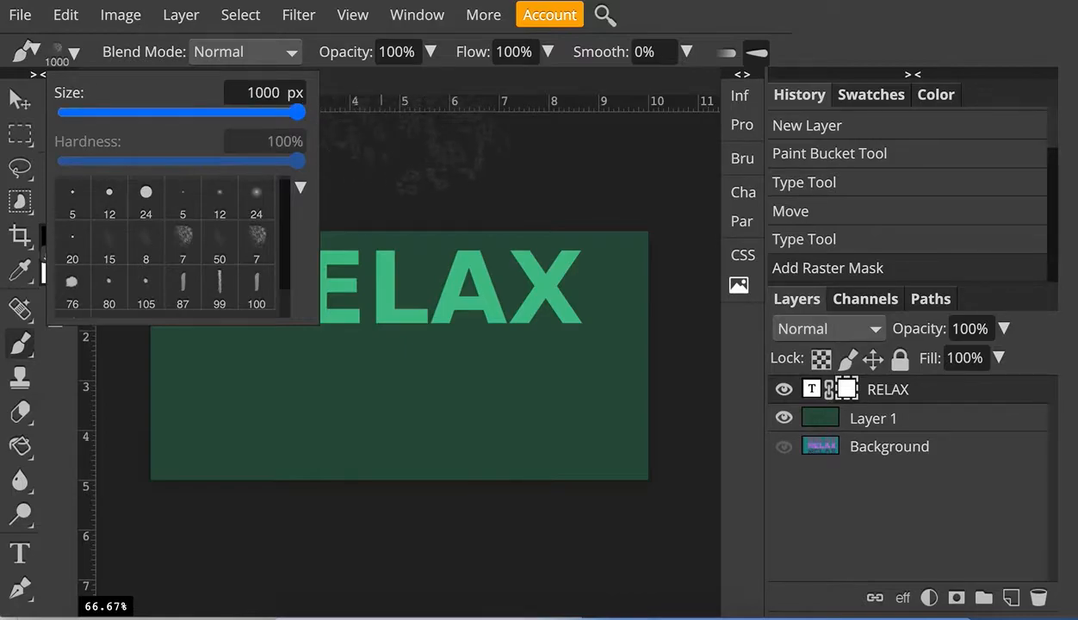
- Stamp the textured brush across the letters on the mask to give the text a distressed look
left_click(386, 185)
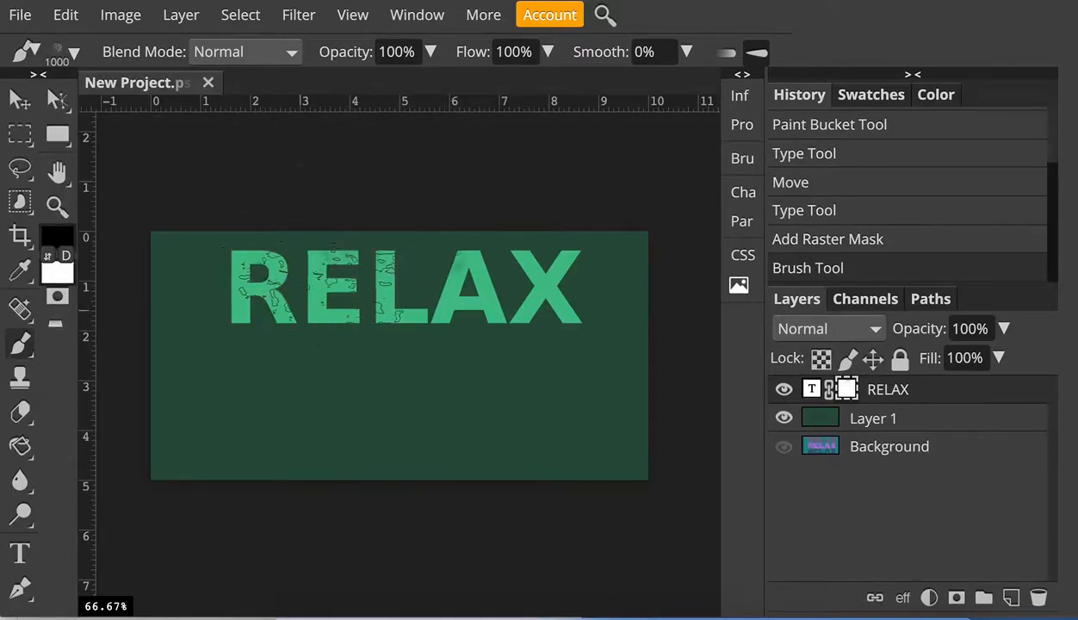
left_click(302, 319)
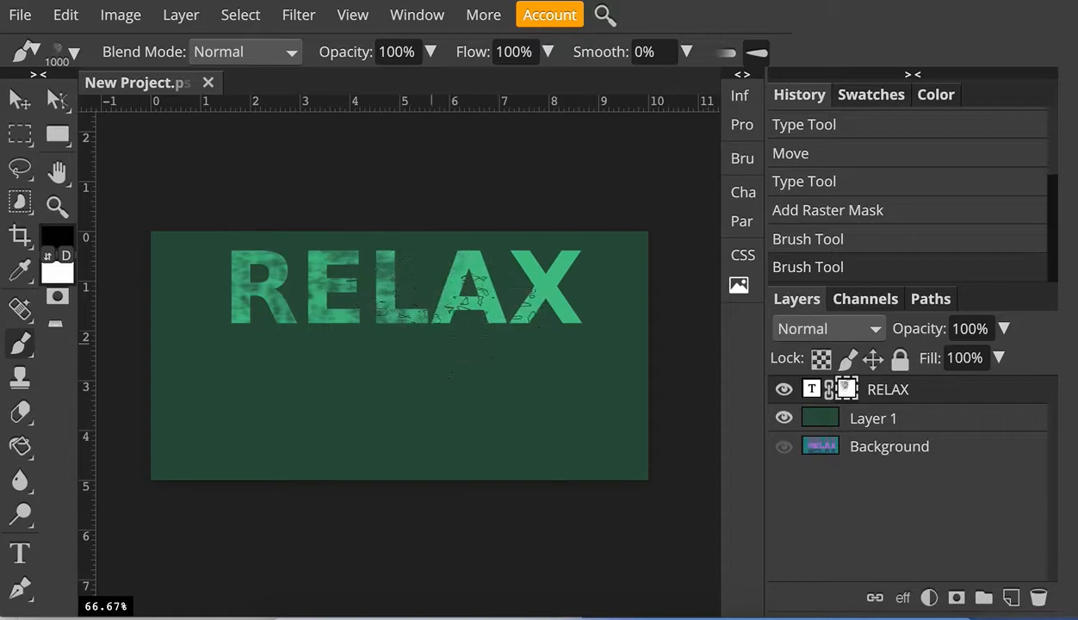
left_click(443, 343)
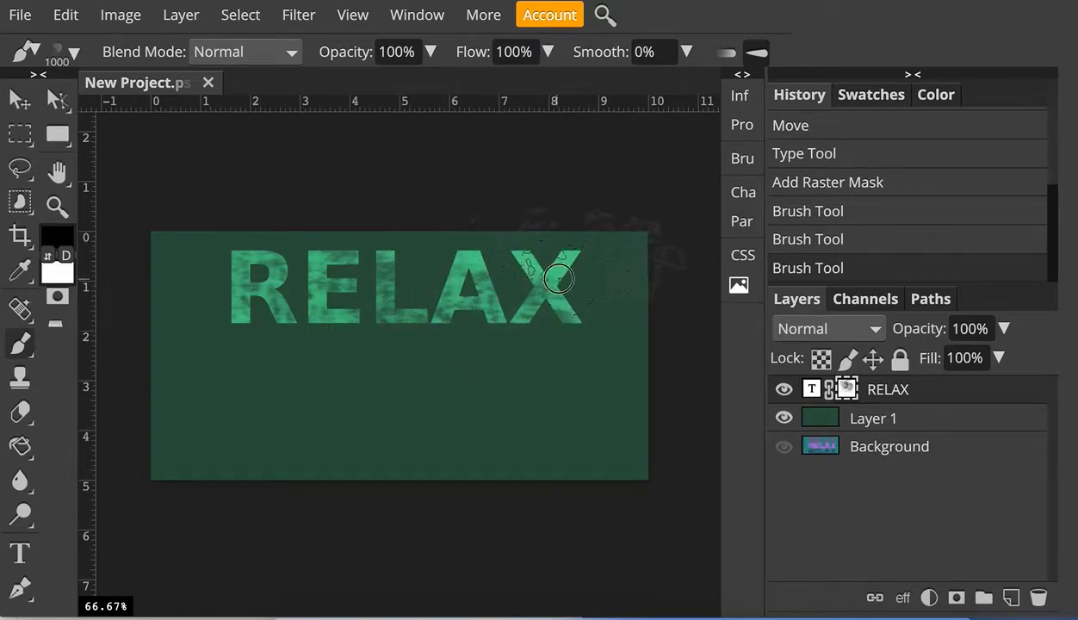
- Keep stamping the textured brush on the RELAX mask, swapping to white to restore some areas and back to black to distress others
left_click(572, 258)
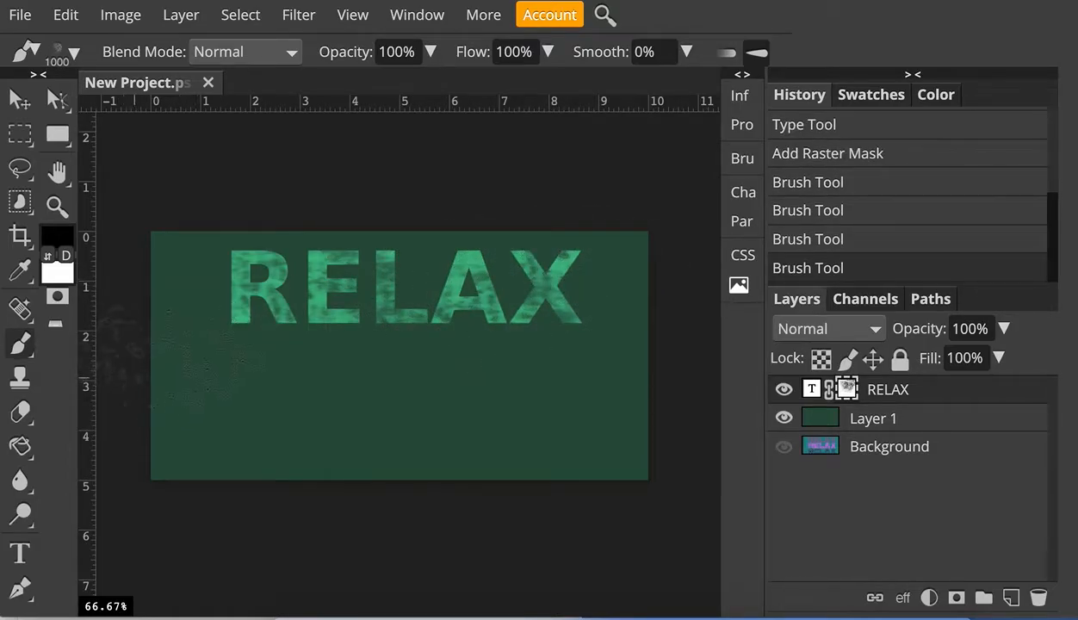
left_click(211, 348)
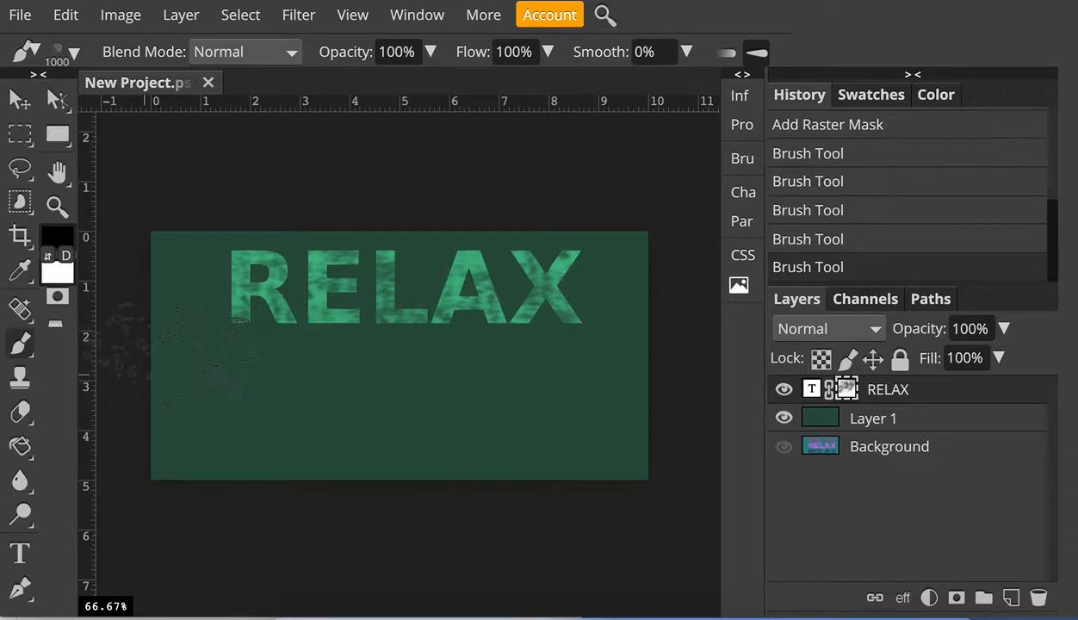
left_click(236, 312)
left_click(215, 262)
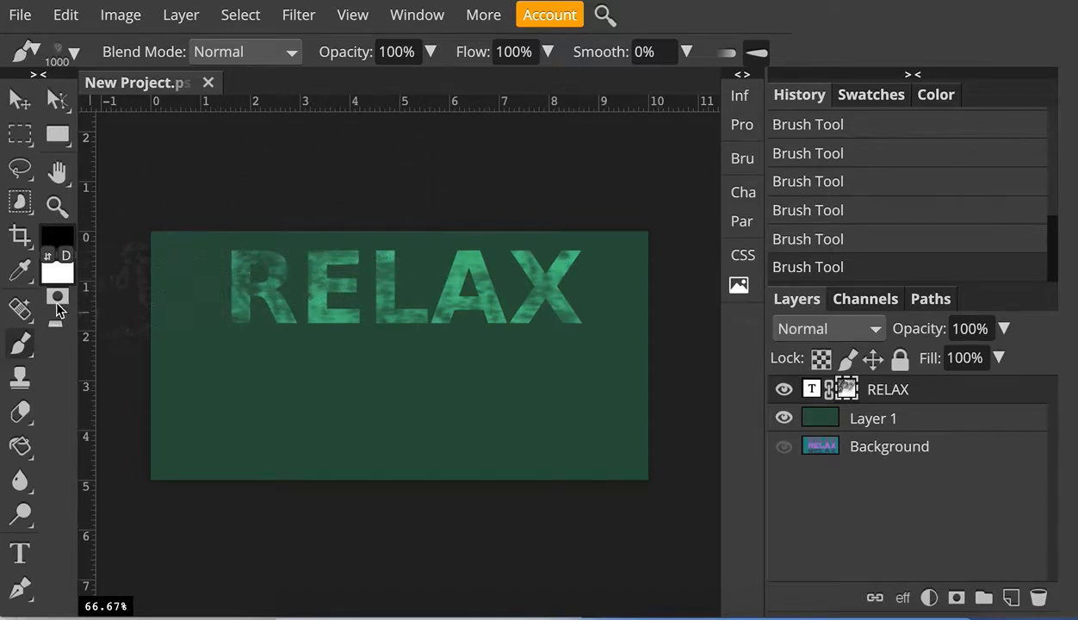
left_click(47, 255)
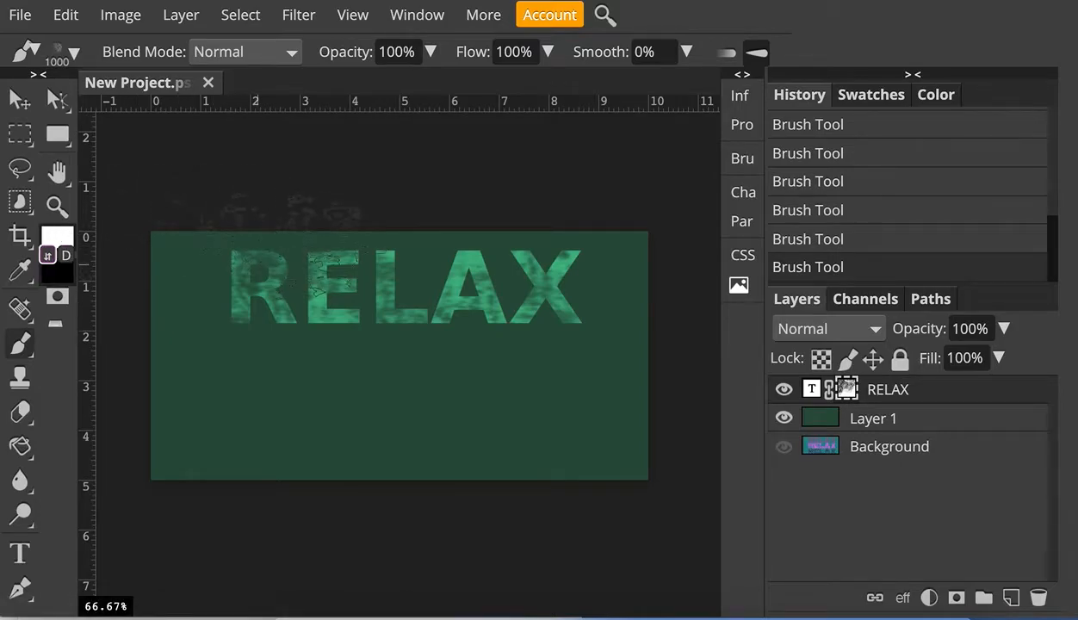
left_click(297, 272)
left_click(332, 351)
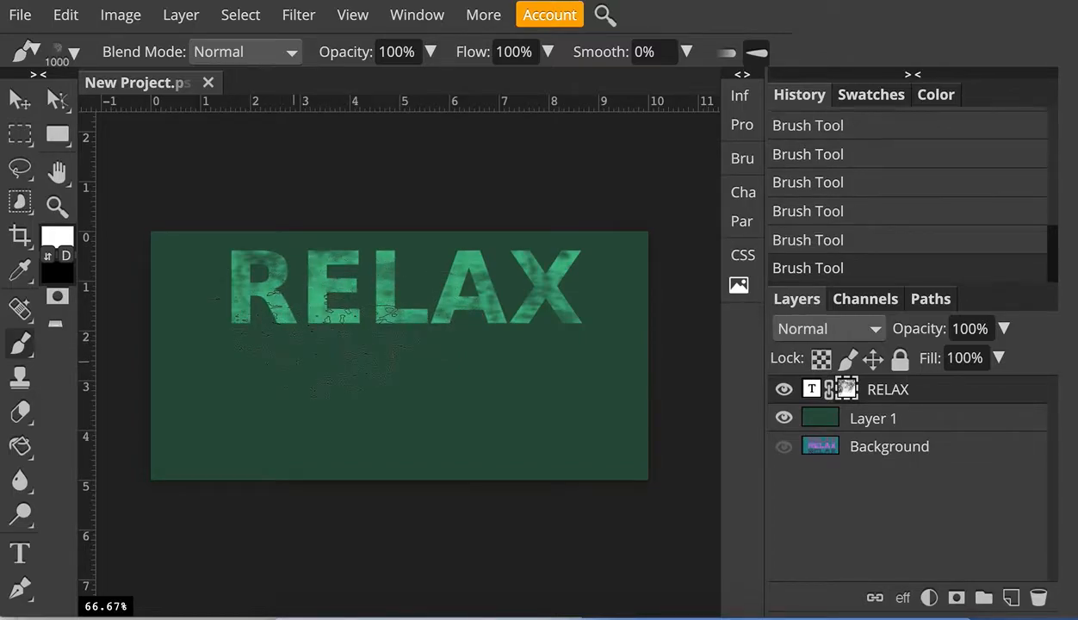
left_click(47, 255)
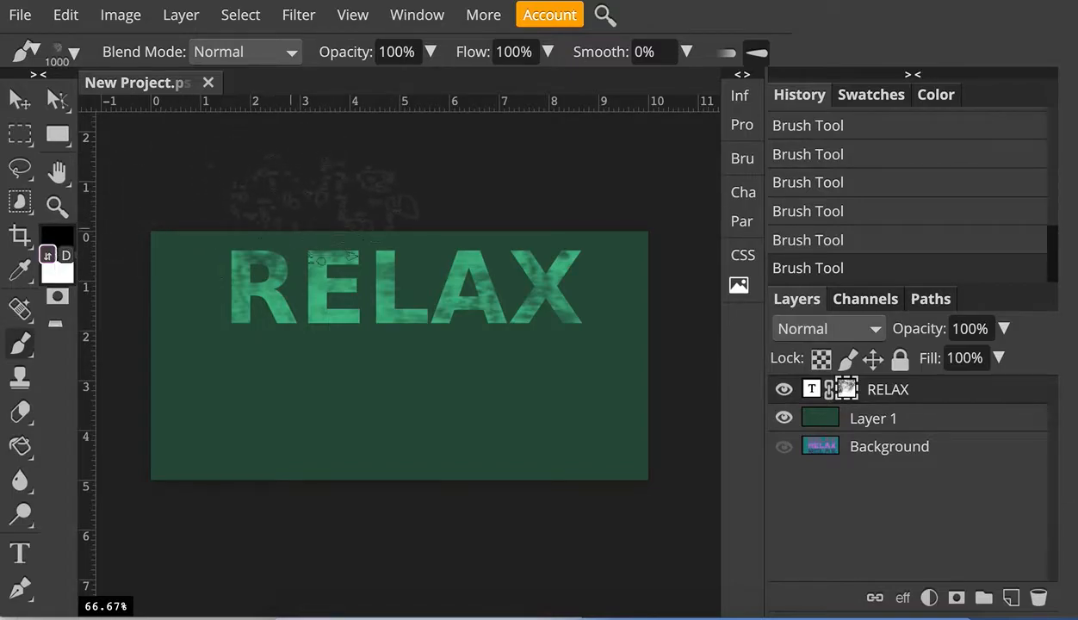
left_click(269, 205)
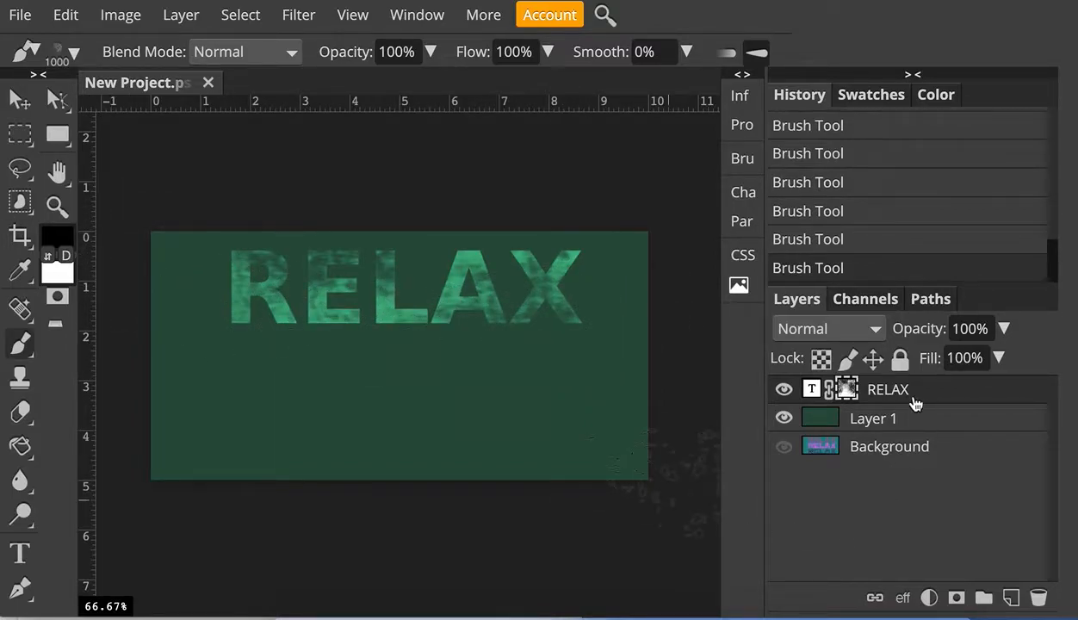
- Duplicate the RELAX text layer
left_click(183, 19)
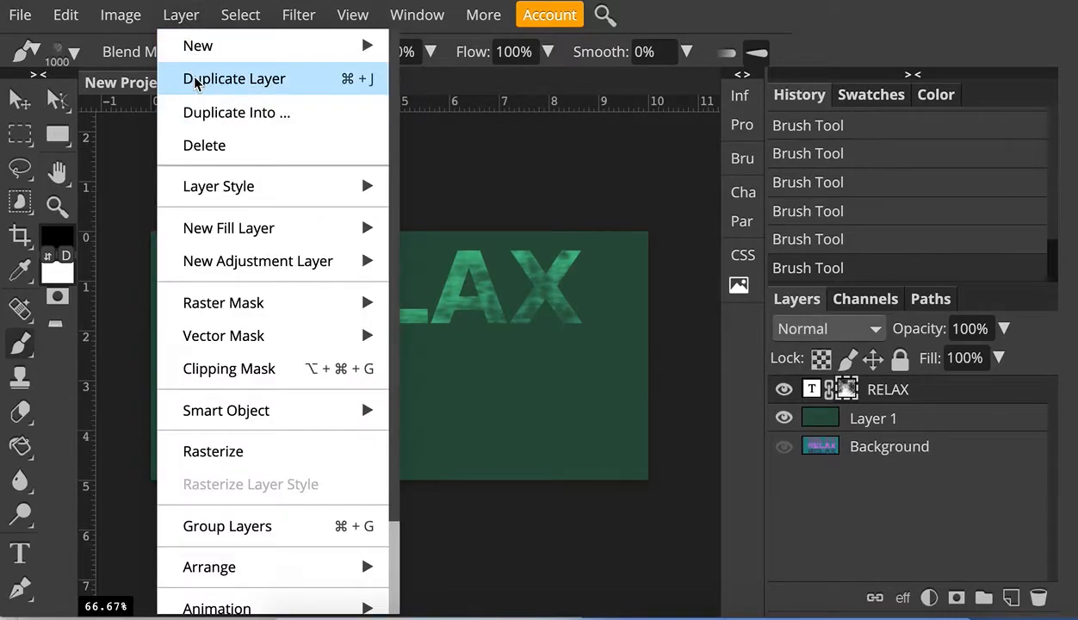
left_click(194, 86)
left_click(20, 131)
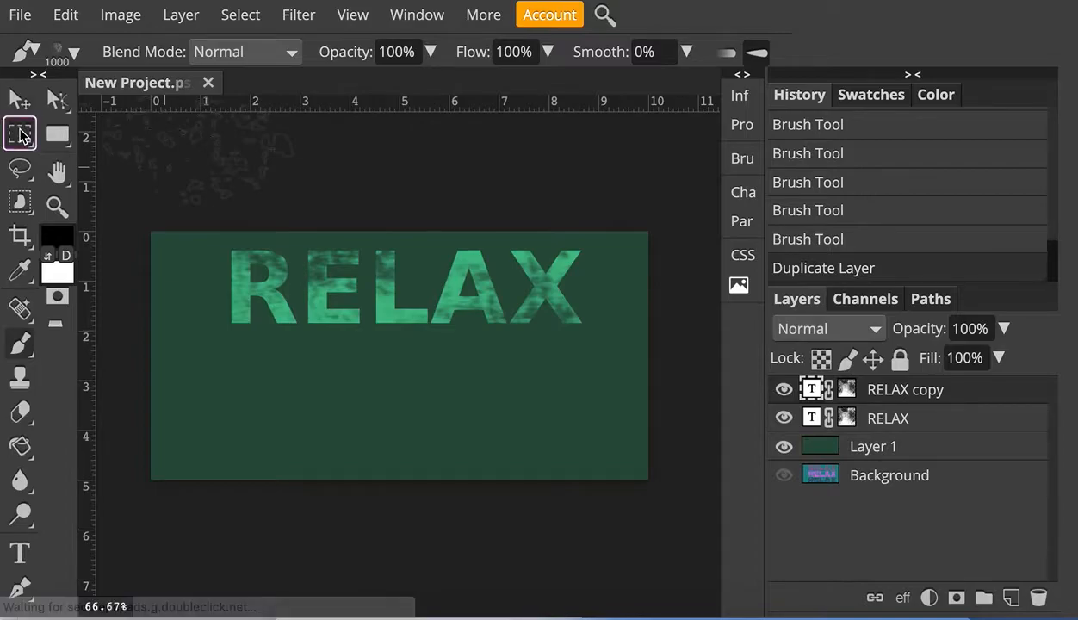
left_click(18, 100)
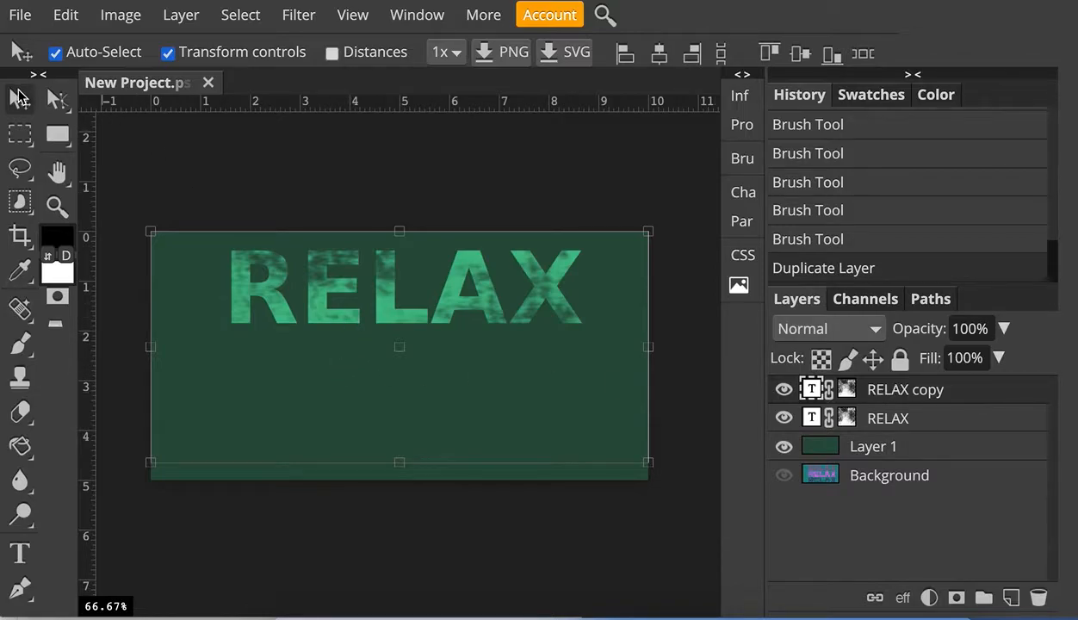
left_click(974, 394)
left_click_drag(303, 301, 300, 324)
key("ctrl+z")
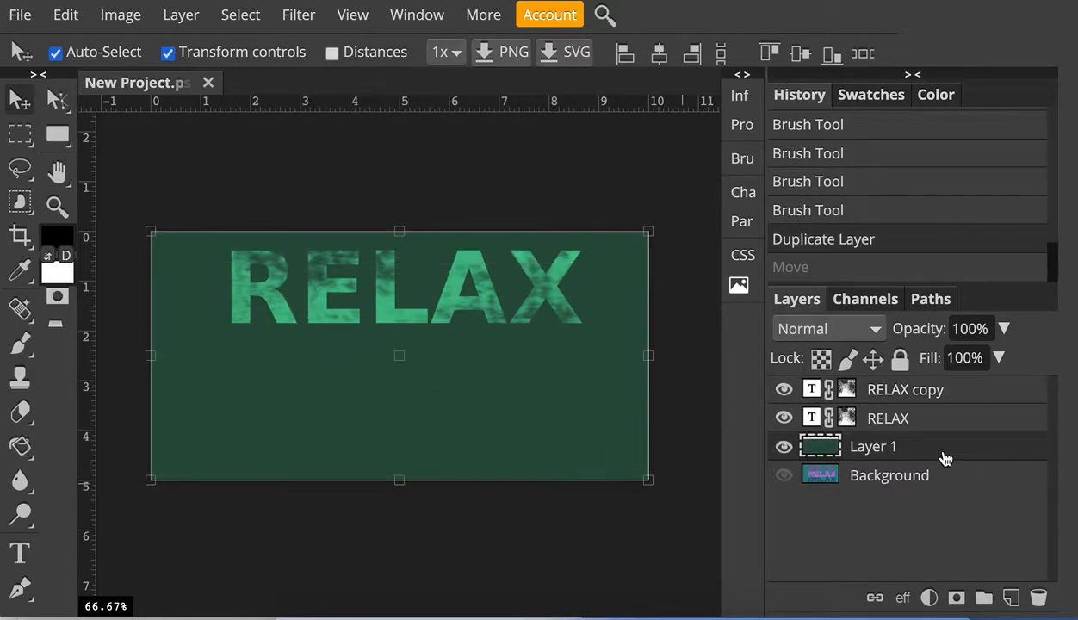
- Move the RELAX copy text down so it sits just below the original lettering
left_click(913, 388)
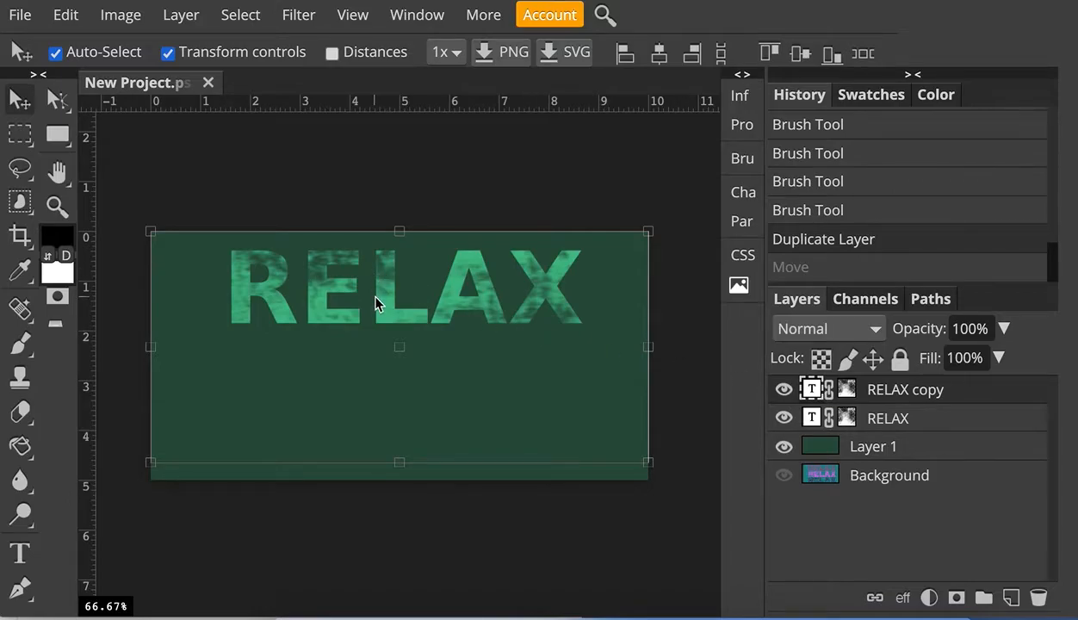
left_click_drag(374, 312, 373, 377)
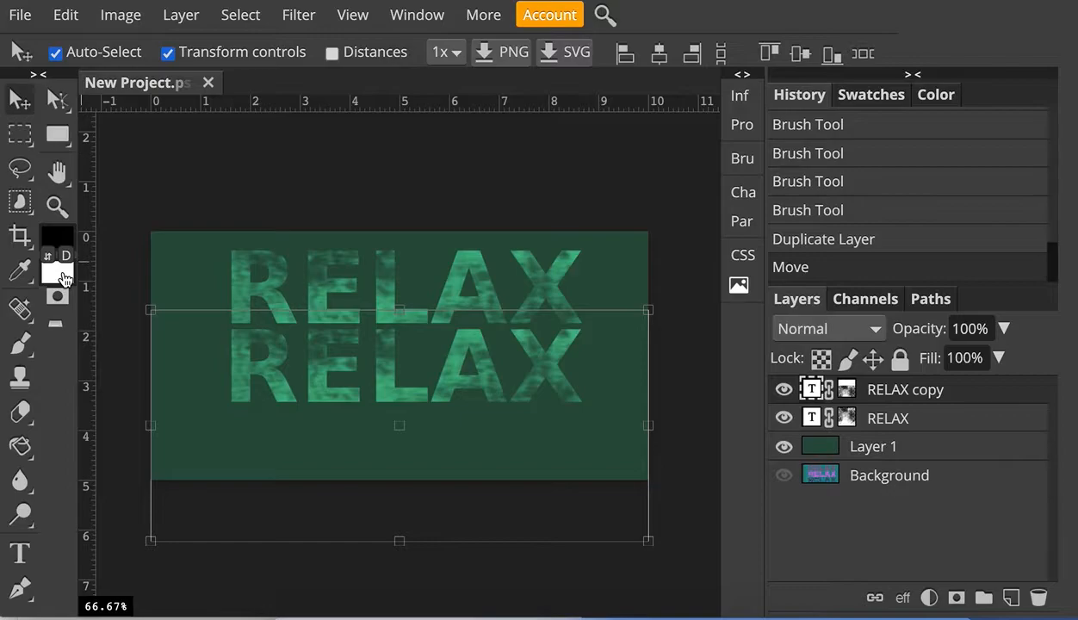
- Unlink and delete the copied mask on RELAX copy, then add a fresh blank layer mask
left_click(829, 391)
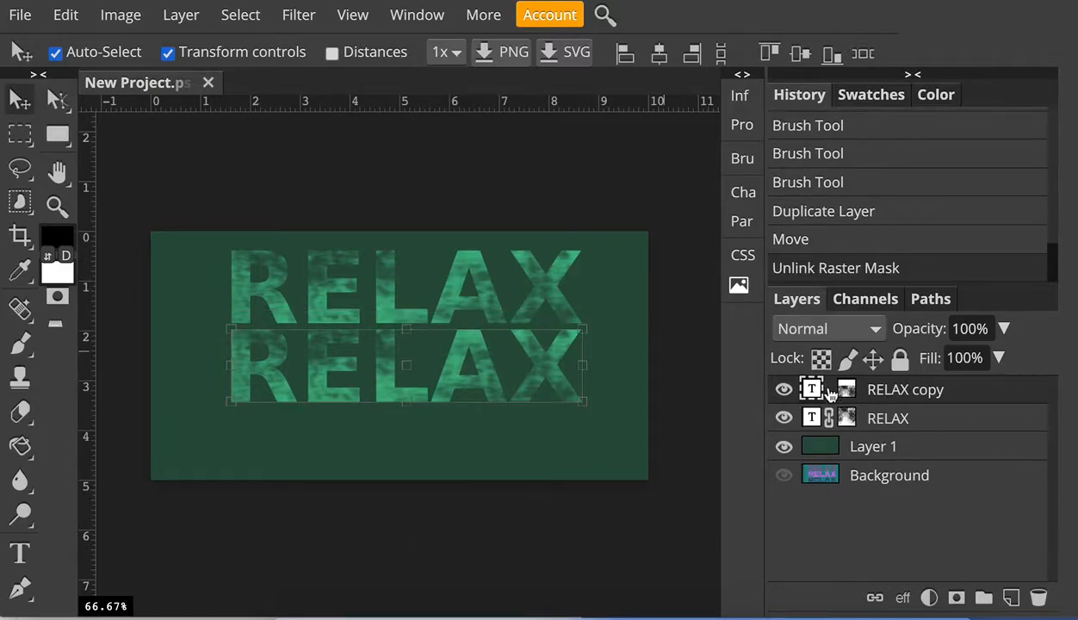
left_click_drag(847, 393, 1036, 594)
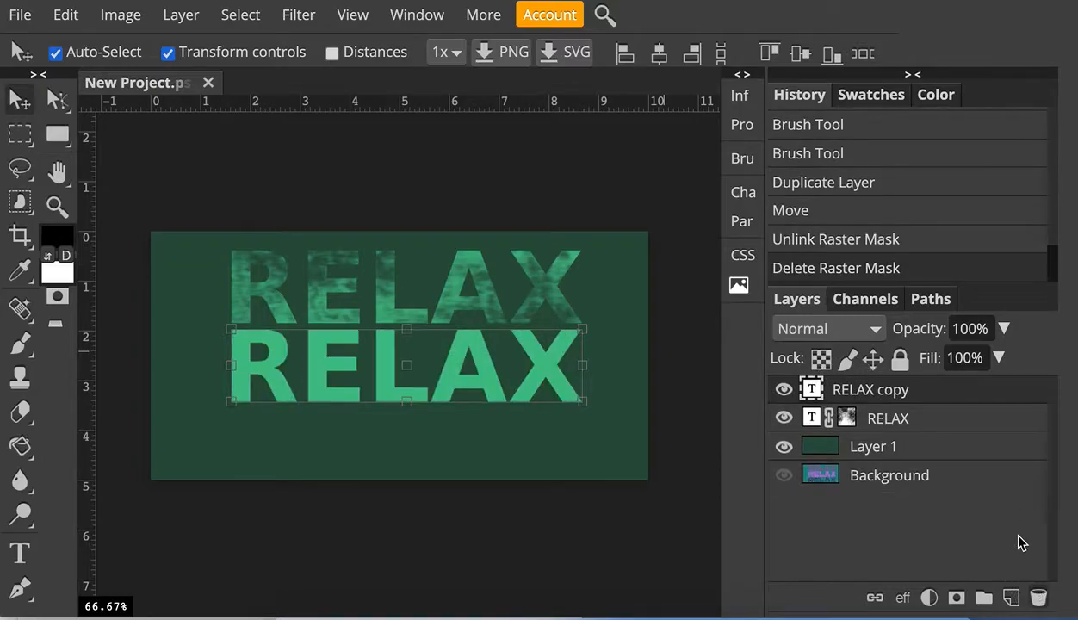
left_click(956, 598)
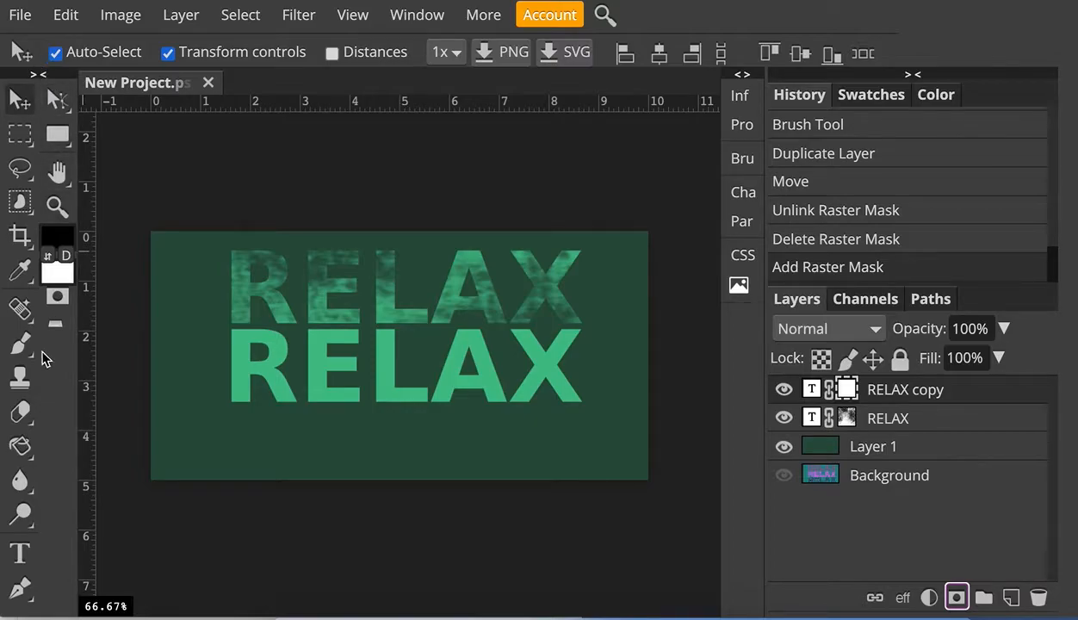
- Switch to the Brush tool with the 12 px Hard Mechanical preset and set its opacity to 66%
left_click(21, 445)
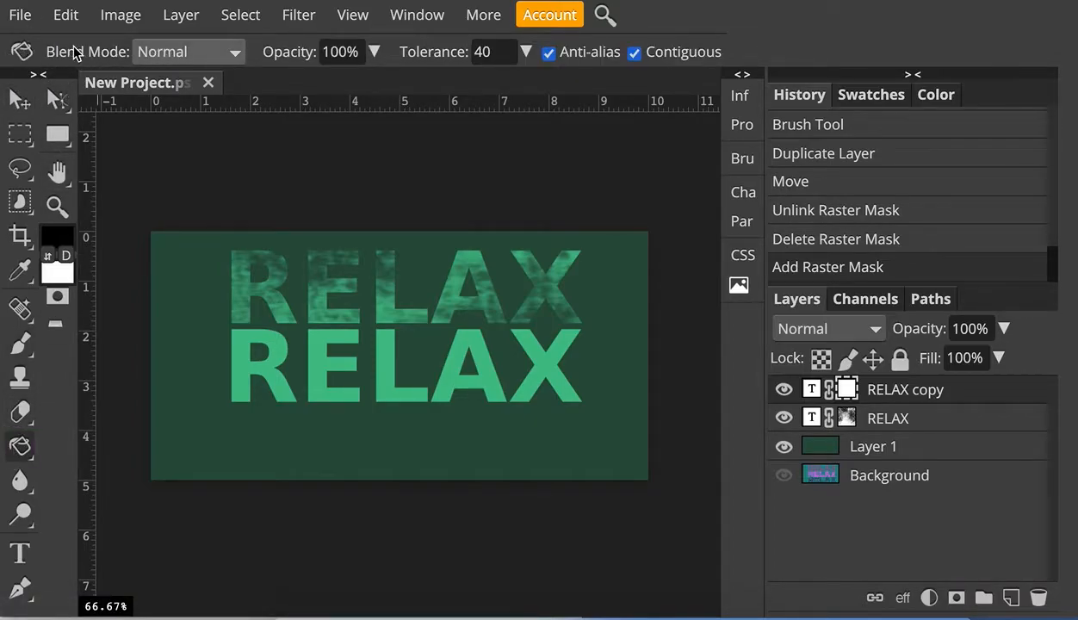
left_click(21, 345)
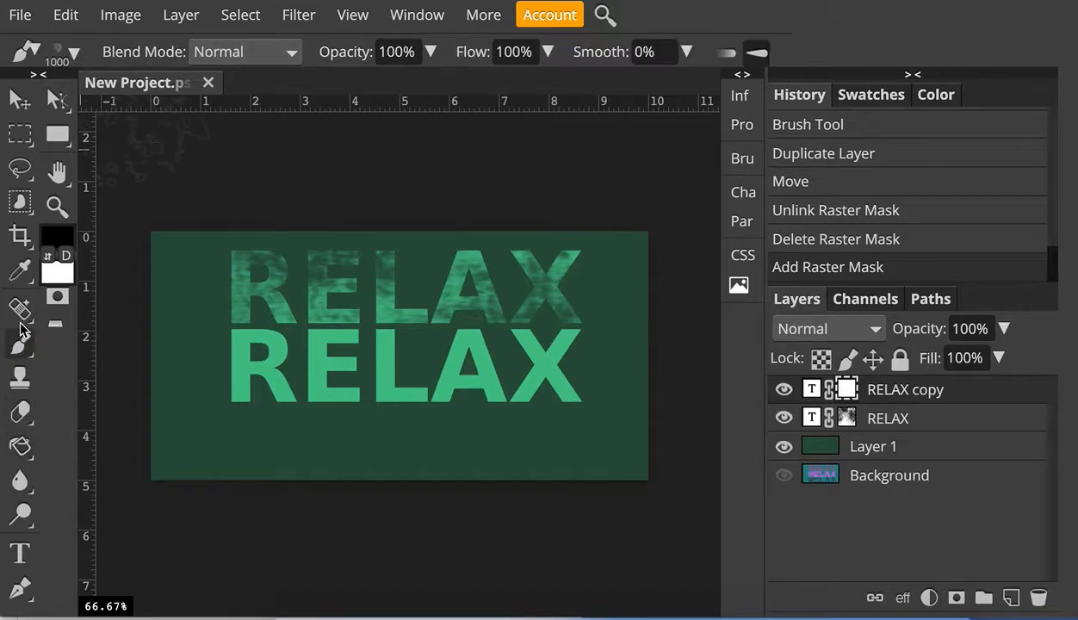
left_click(77, 54)
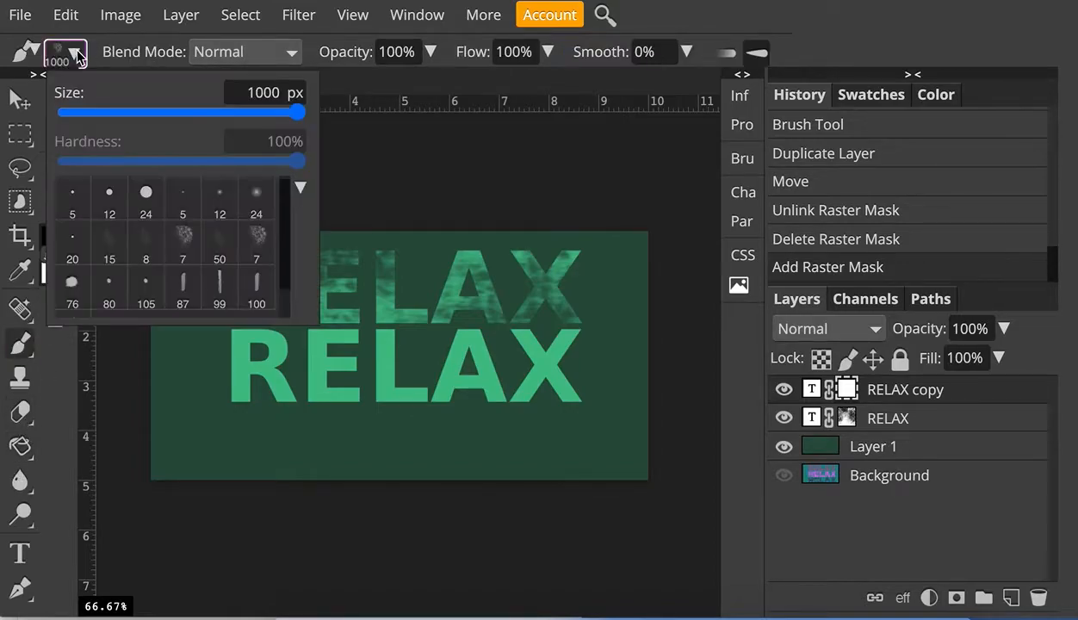
left_click(112, 197)
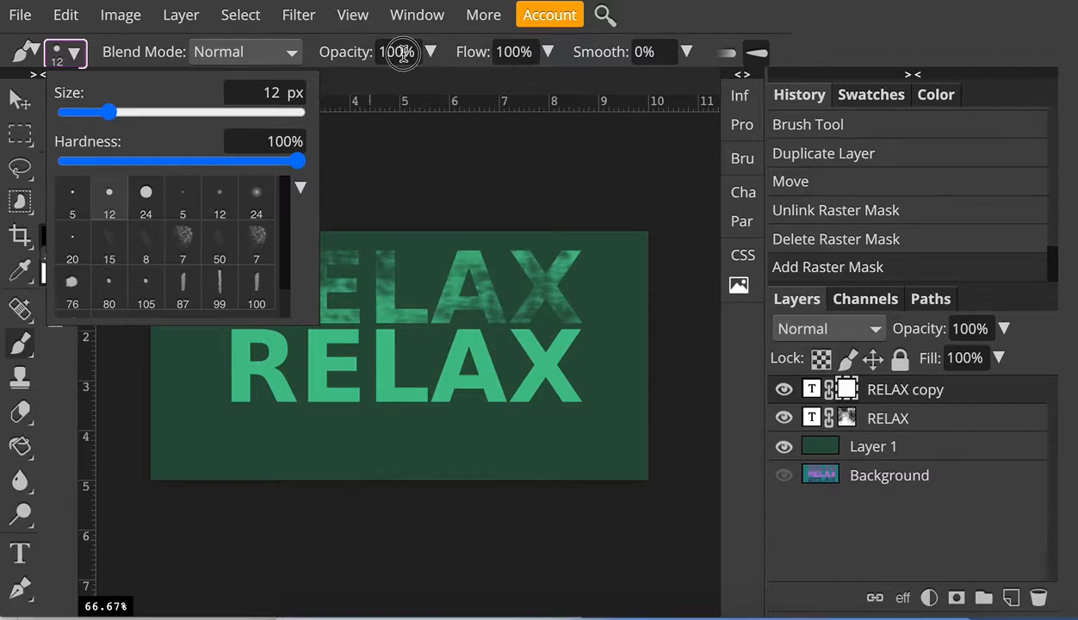
left_click(430, 54)
left_click_drag(433, 86, 399, 87)
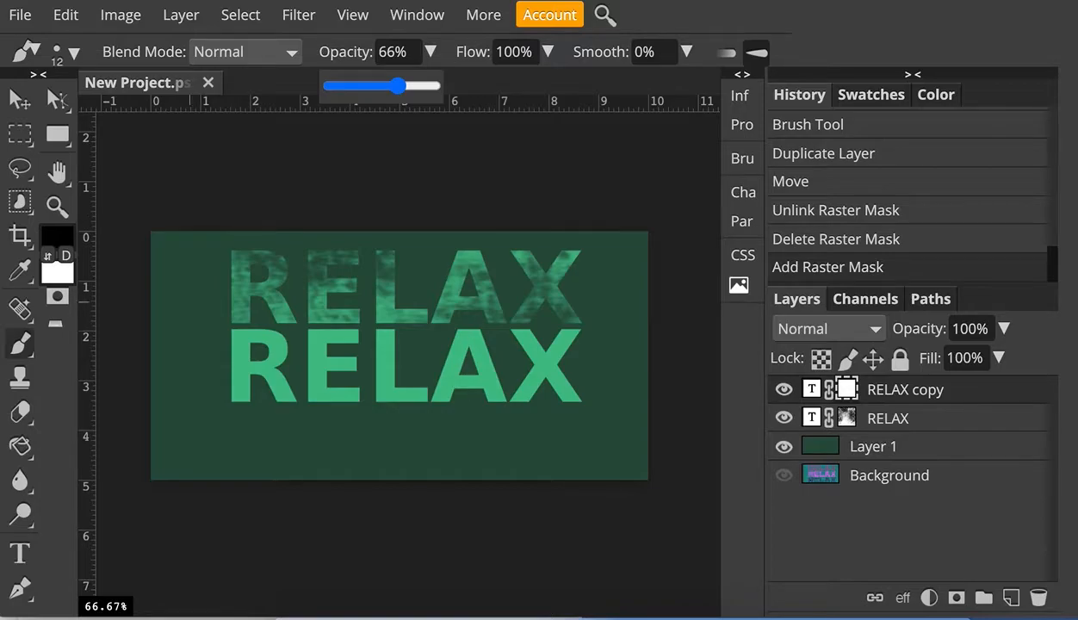
left_click(131, 53)
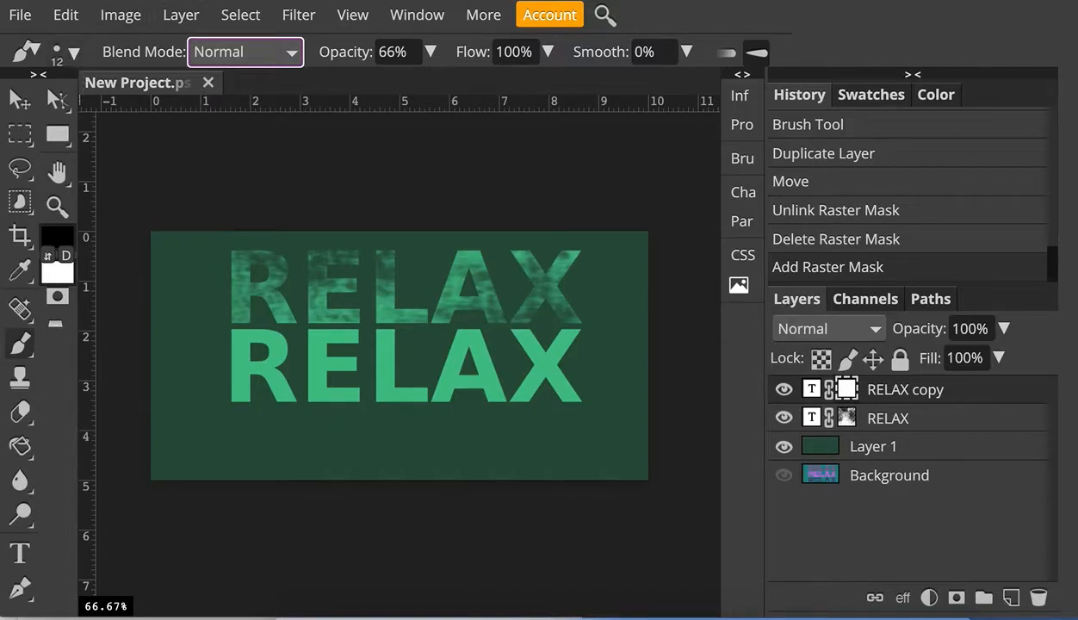
- Paint thin crack lines over the lower R on the RELAX copy mask with the hard brush
left_click(58, 198)
left_click(315, 321)
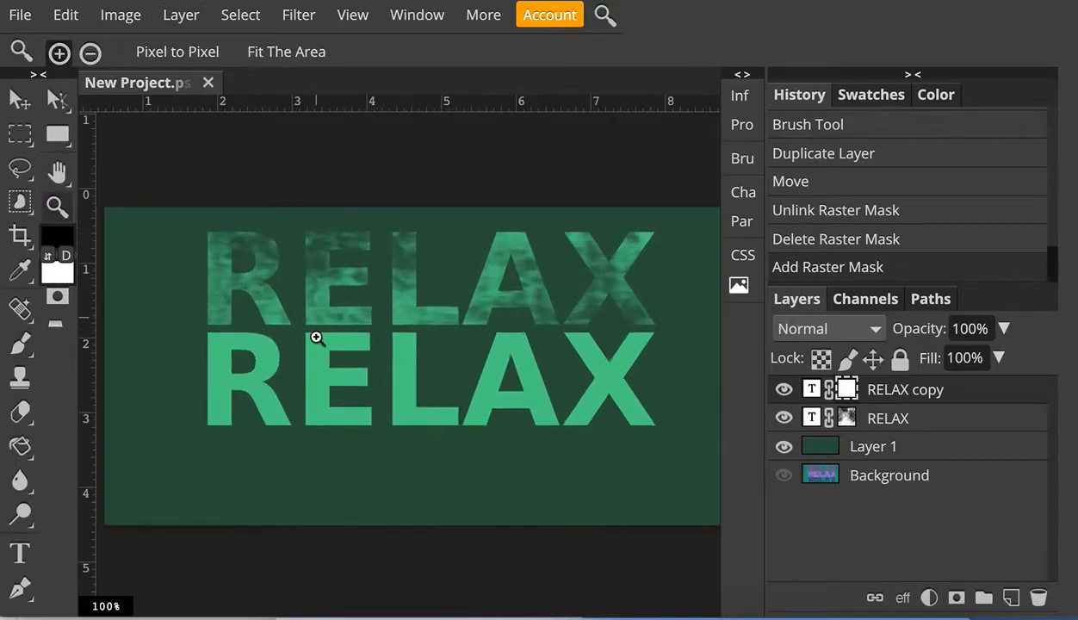
left_click(312, 359)
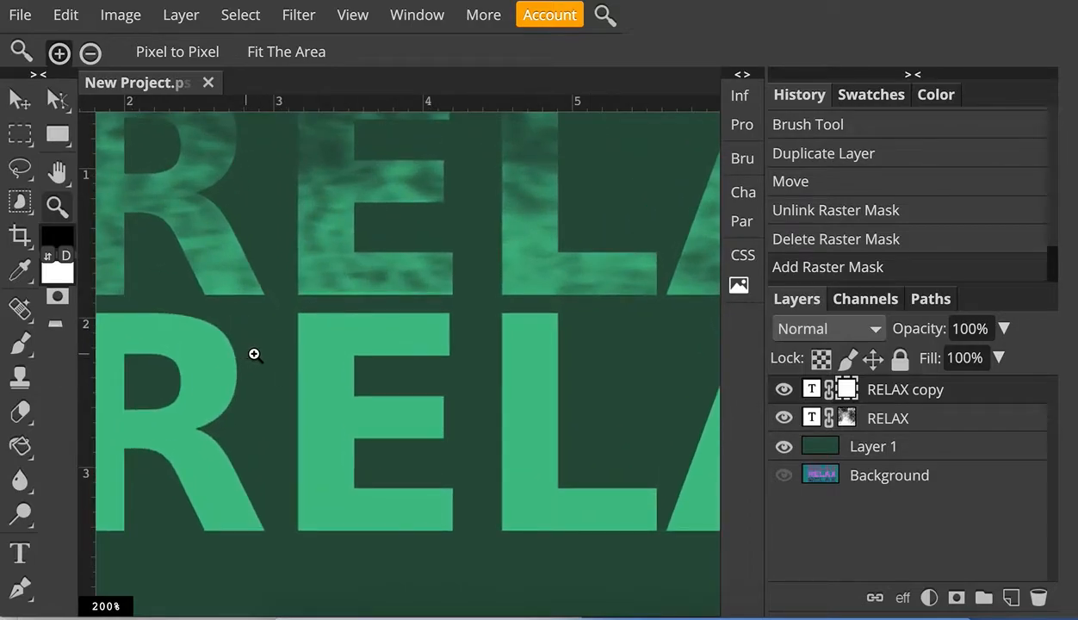
left_click(90, 54)
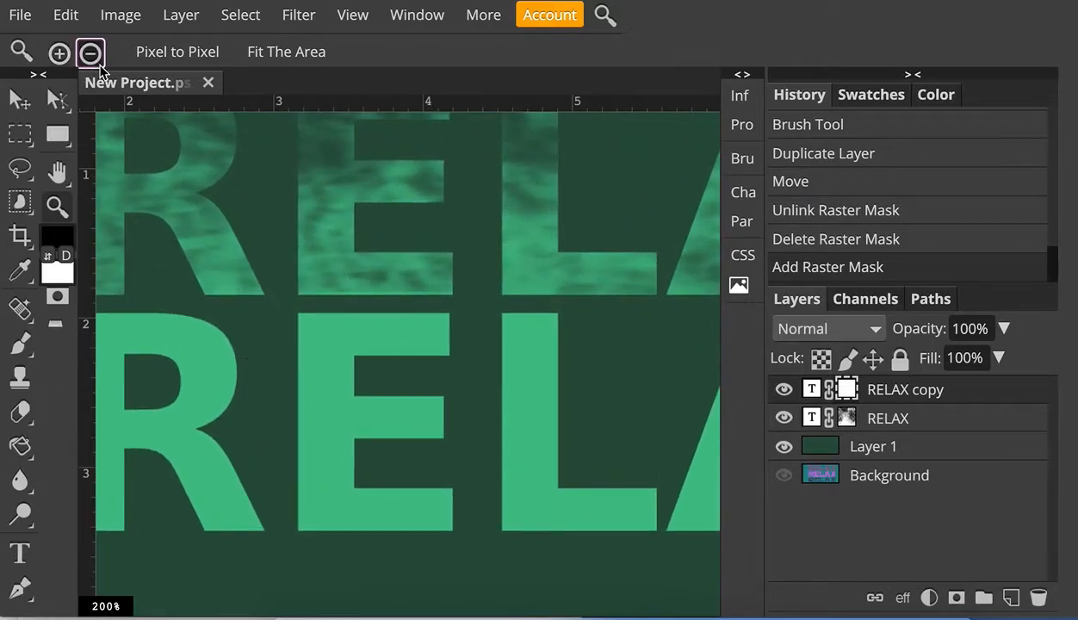
left_click(322, 348)
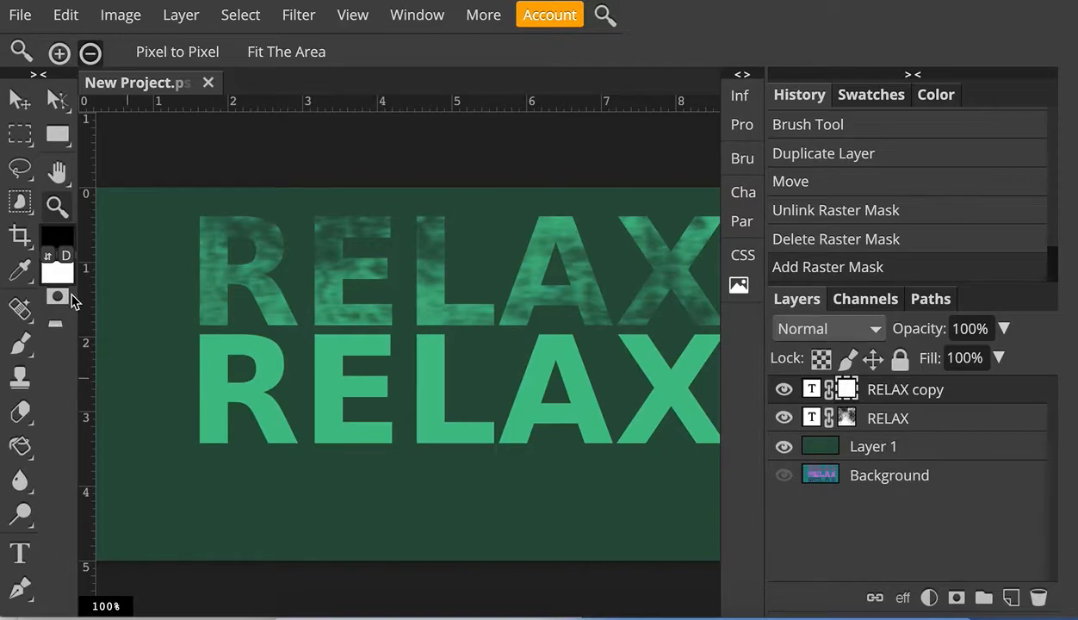
left_click(22, 346)
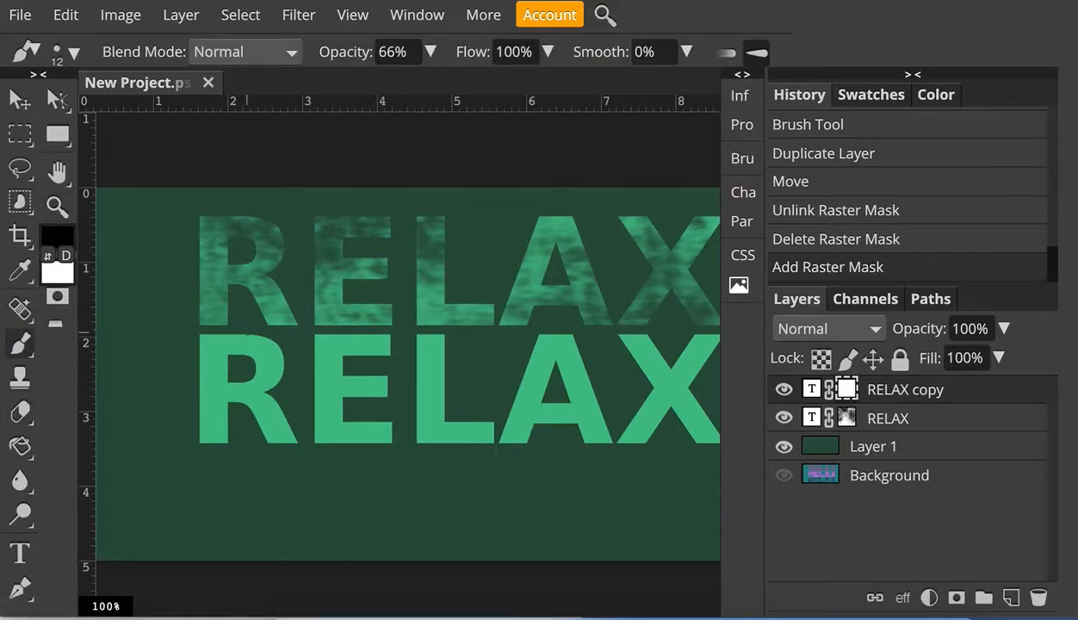
mouse_move(238, 345)
left_mouse_down()
mouse_move(245, 330)
mouse_move(284, 392)
mouse_move(244, 402)
mouse_move(233, 368)
mouse_move(218, 362)
mouse_move(226, 332)
left_mouse_up()
left_click_drag(220, 408, 201, 404)
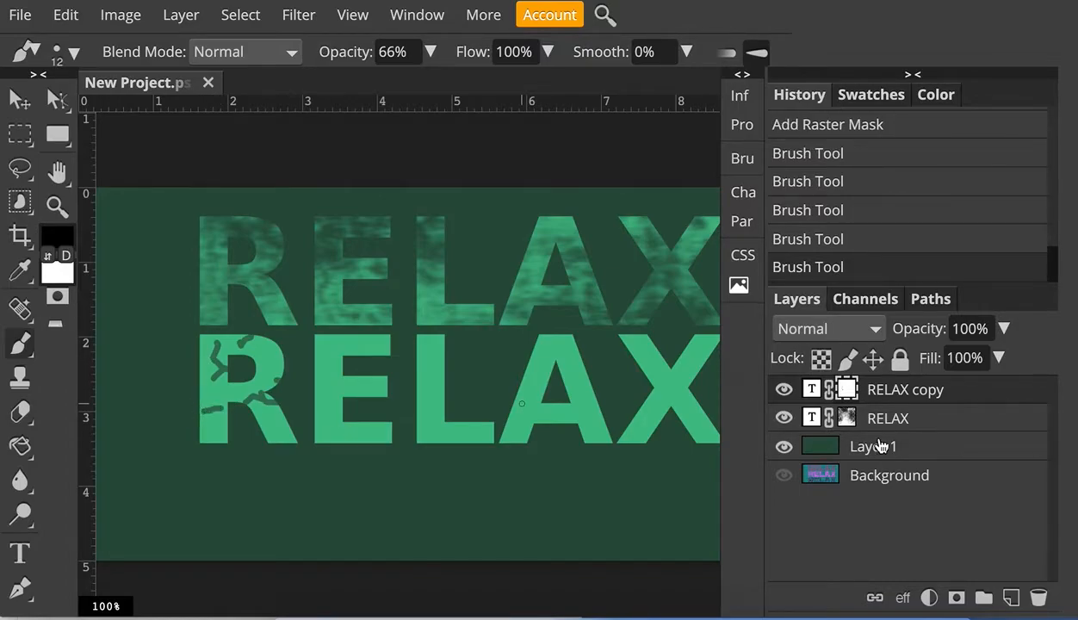
left_click_drag(252, 428, 269, 409)
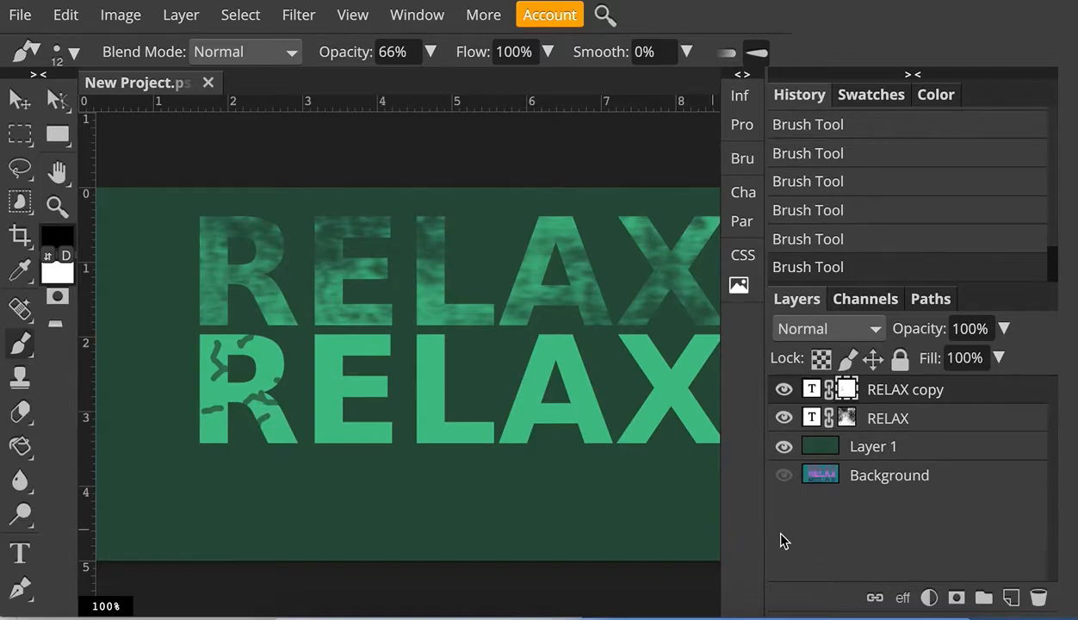
- Toggle the layers' visibility to compare the design with the reference image in the Background layer
left_click(783, 475)
left_click(784, 445)
left_click(783, 418)
left_click(784, 390)
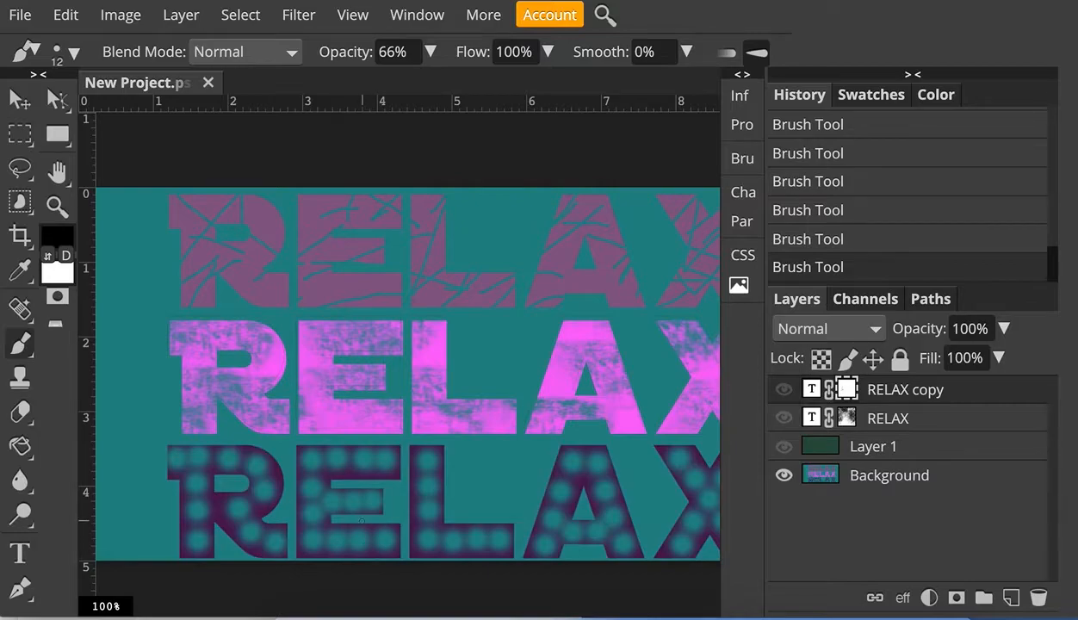
left_click(783, 446)
left_click(784, 418)
left_click(783, 389)
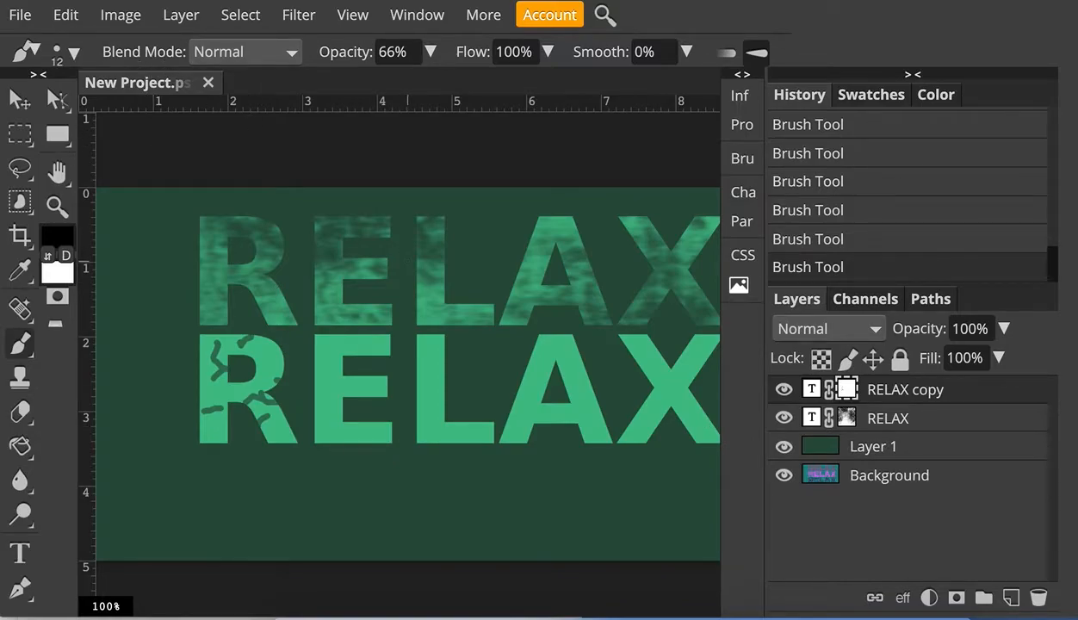
- Select the RELAX layer, open its Layer Style dialog and enable Drop Shadow
left_click(885, 420)
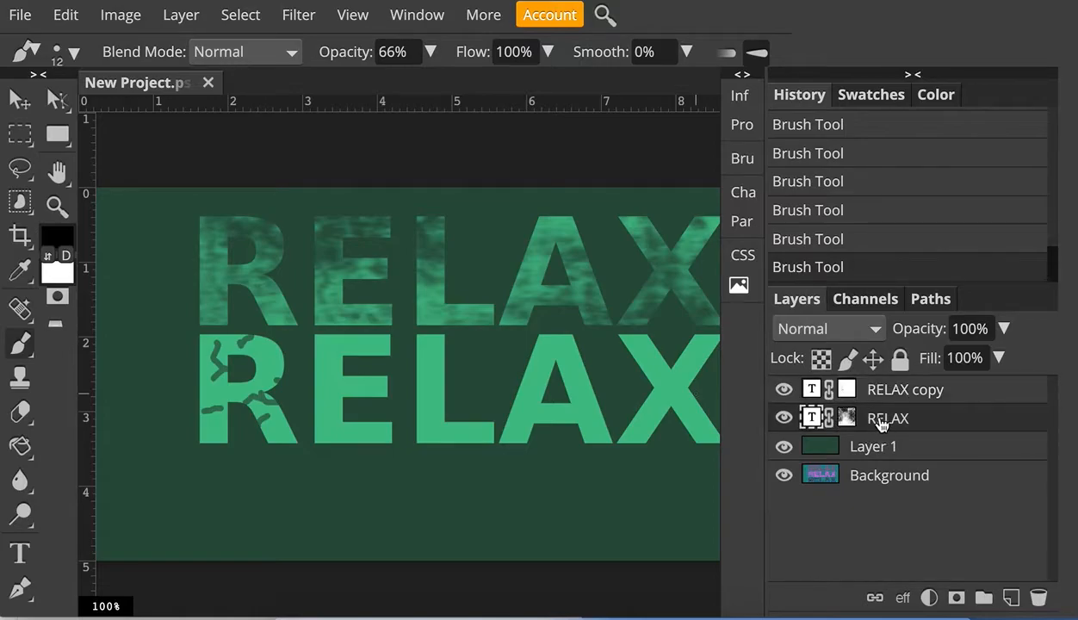
double_click(973, 421)
left_click_drag(375, 178, 381, 136)
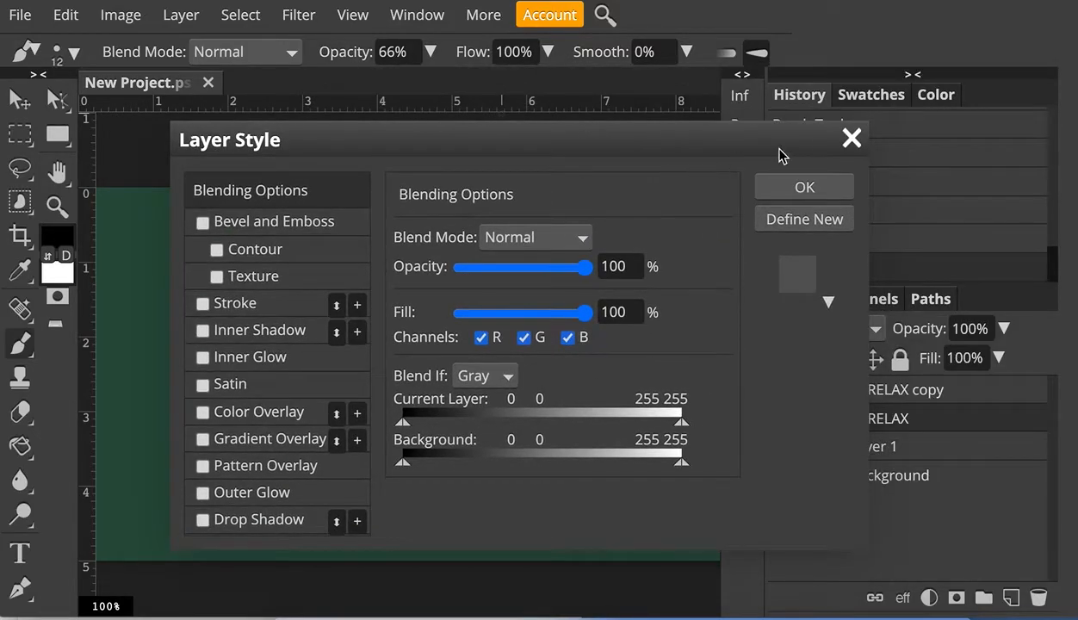
left_click(851, 139)
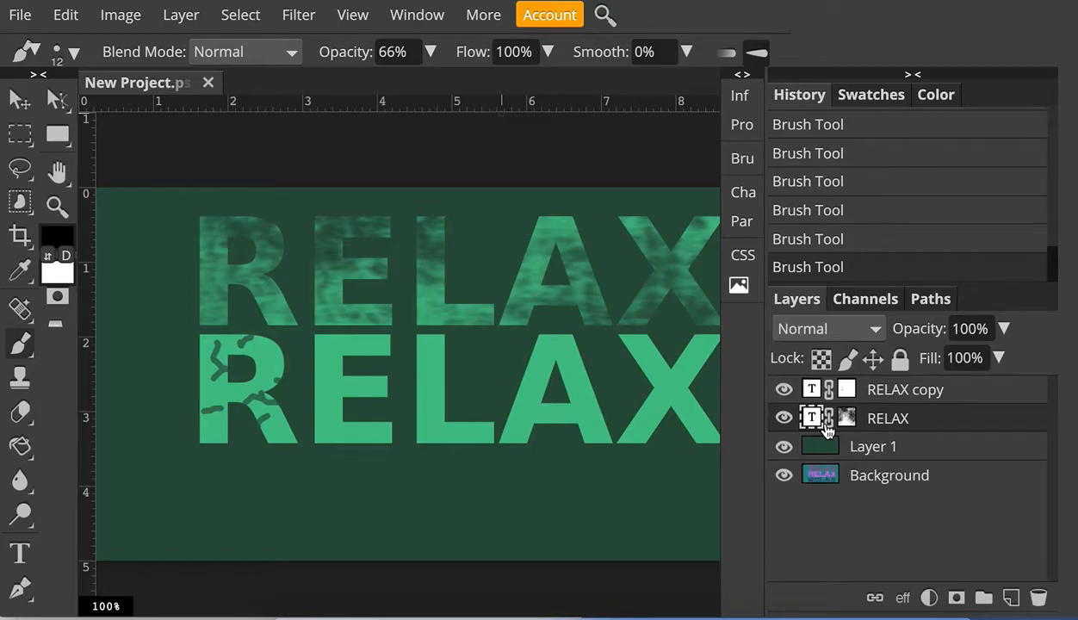
double_click(981, 421)
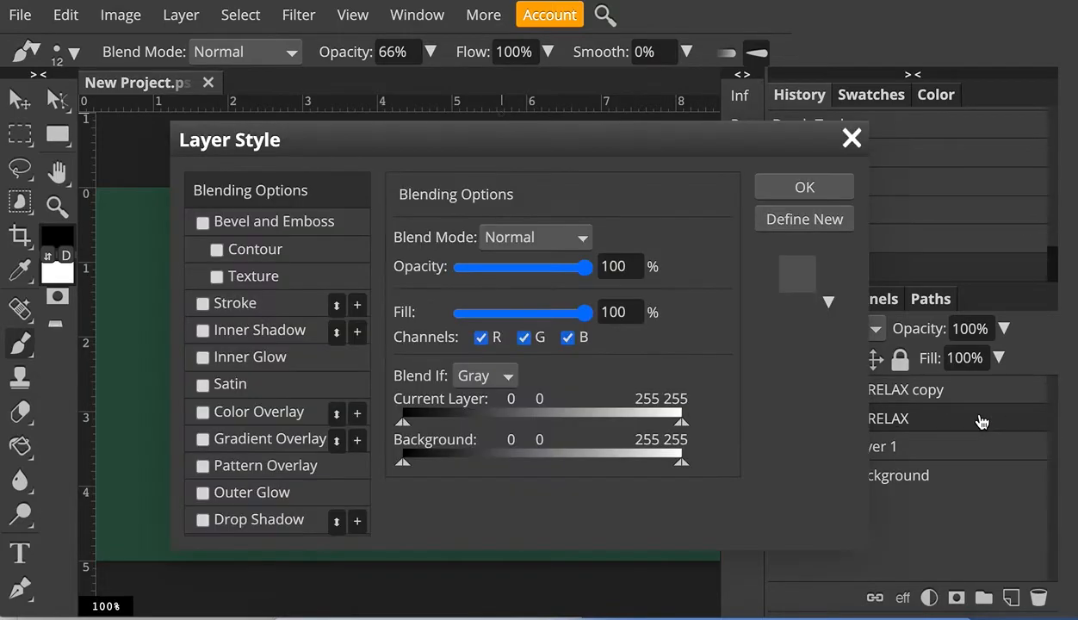
left_click_drag(443, 131, 772, 32)
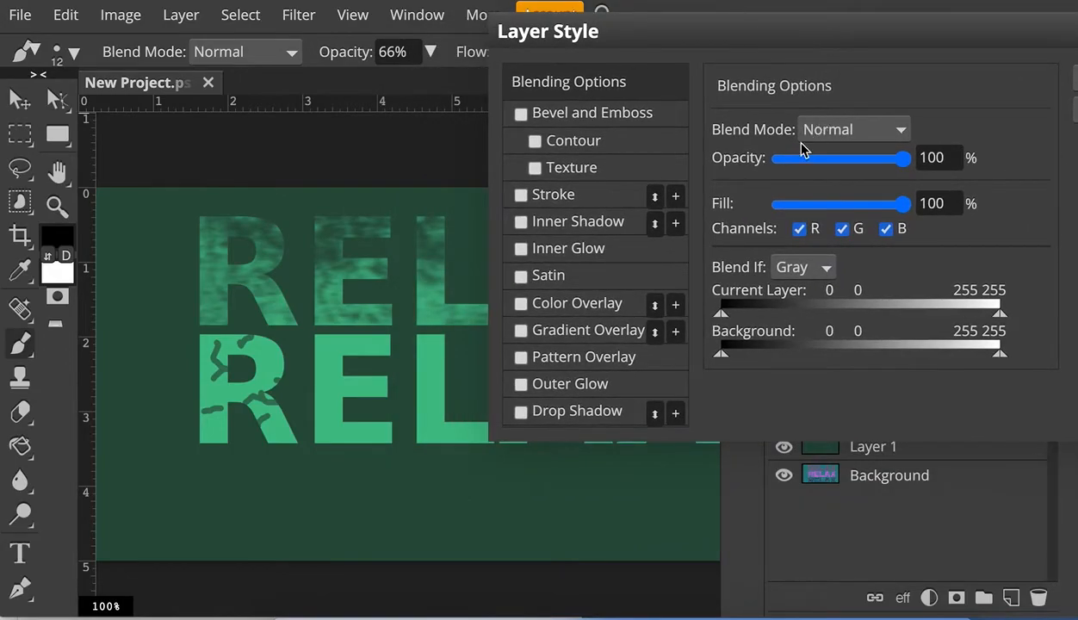
left_click(542, 413)
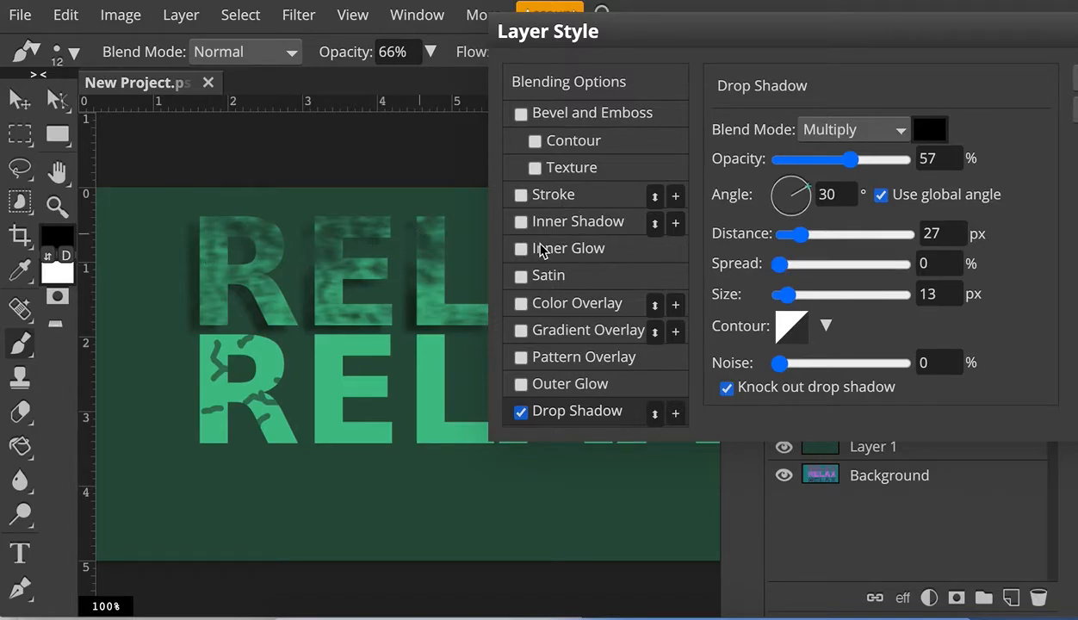
- Enable Gradient Overlay on the RELAX layer style and open its settings
left_click(521, 223)
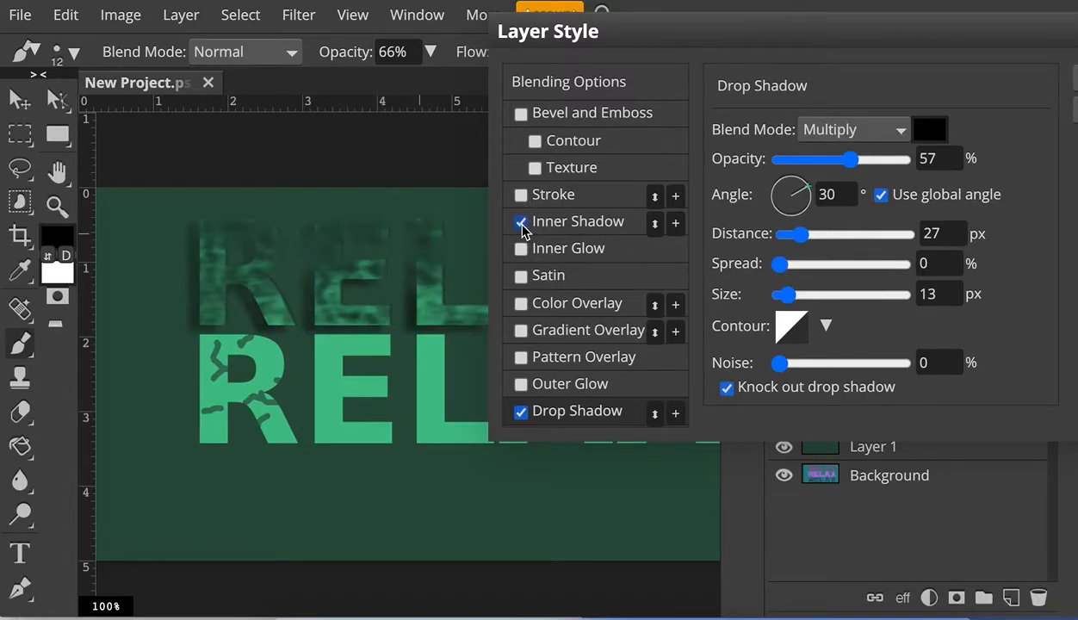
left_click(522, 223)
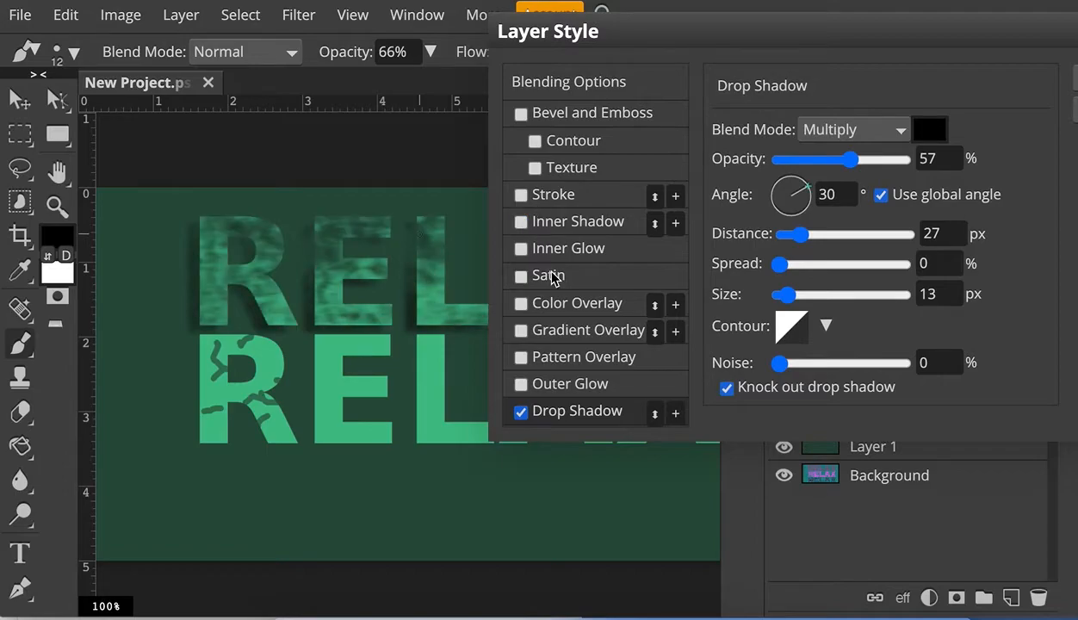
left_click(521, 332)
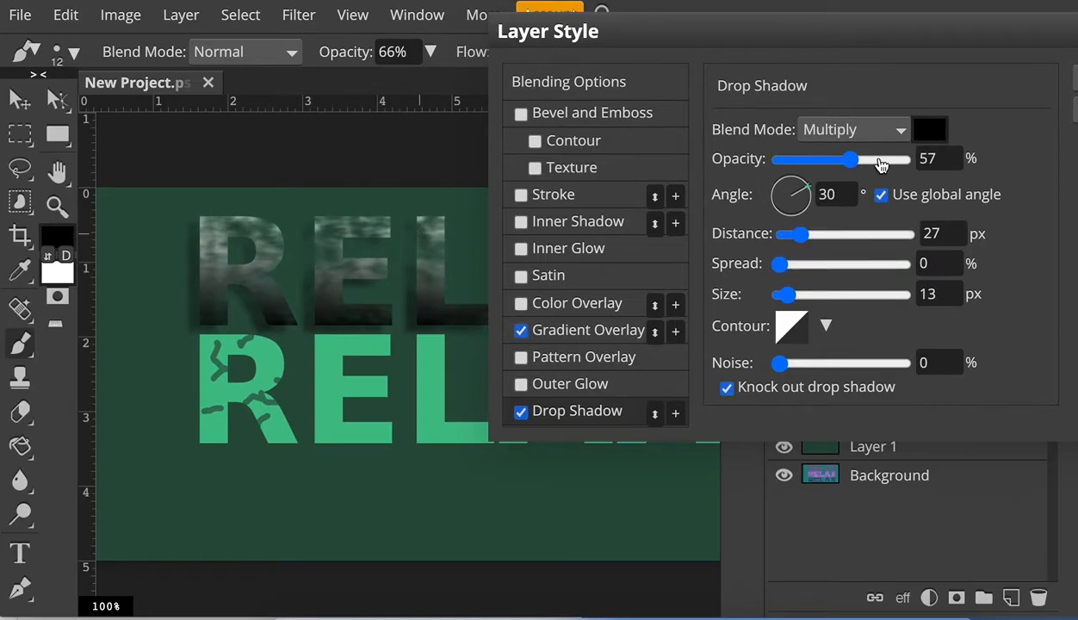
left_click(593, 331)
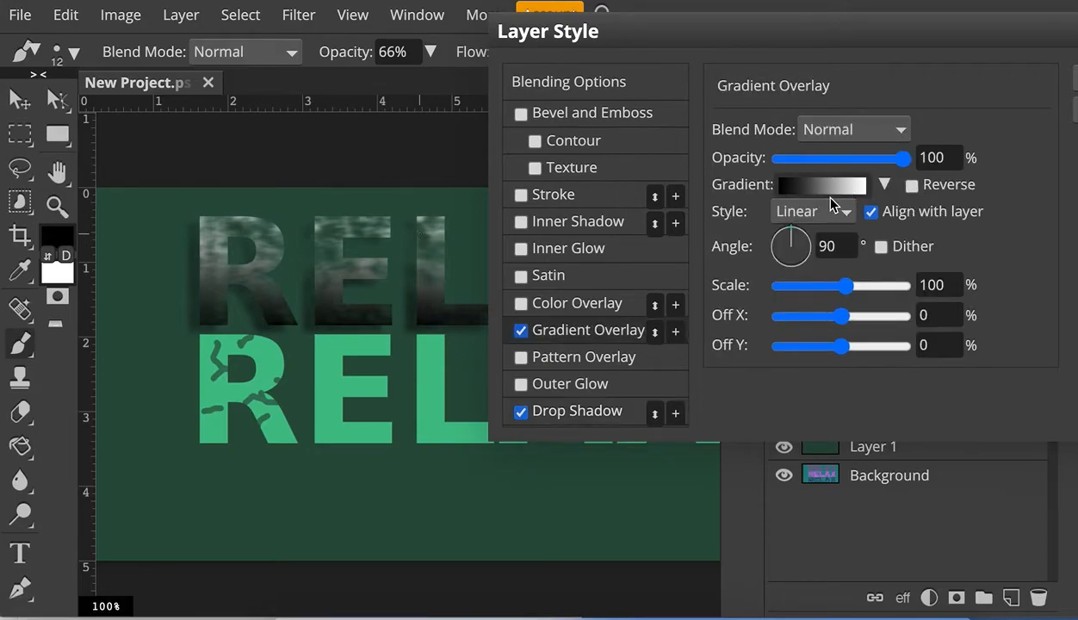
- Open the overlay gradient and set its left color stop to green 27d88a
left_click(786, 187)
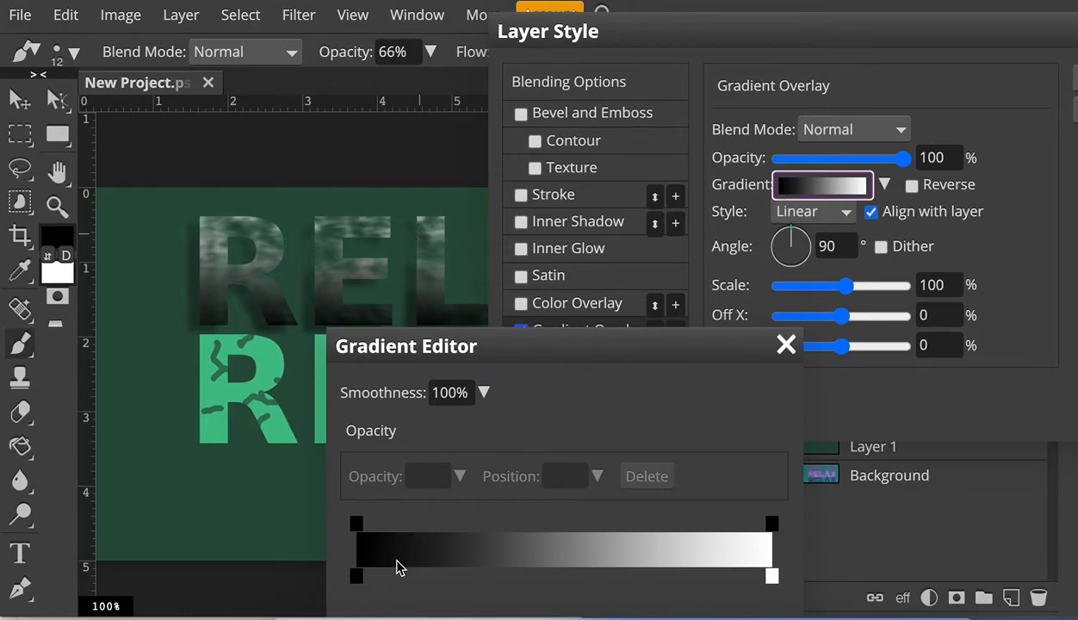
left_click(357, 576)
left_click(588, 337)
left_click_drag(588, 337, 688, 115)
left_click(624, 444)
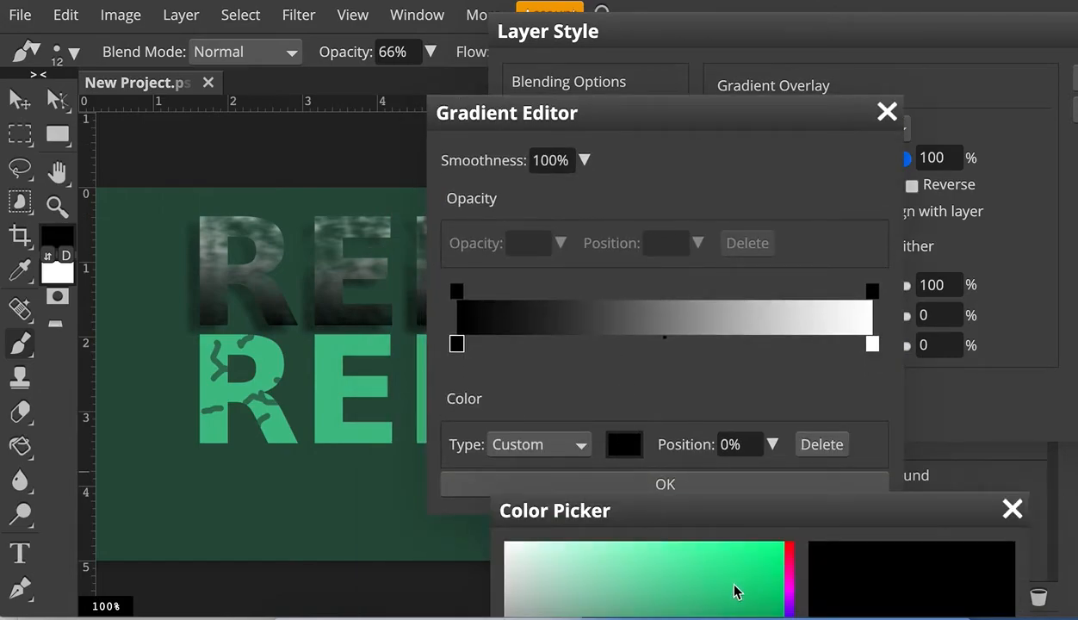
left_click(734, 587)
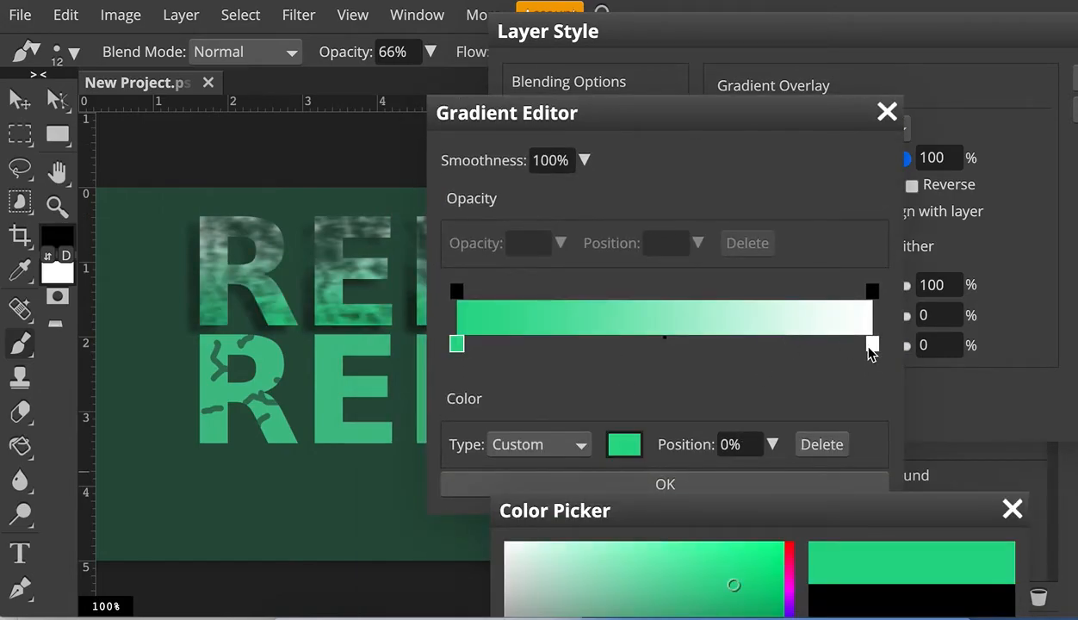
left_click_drag(899, 520, 981, 212)
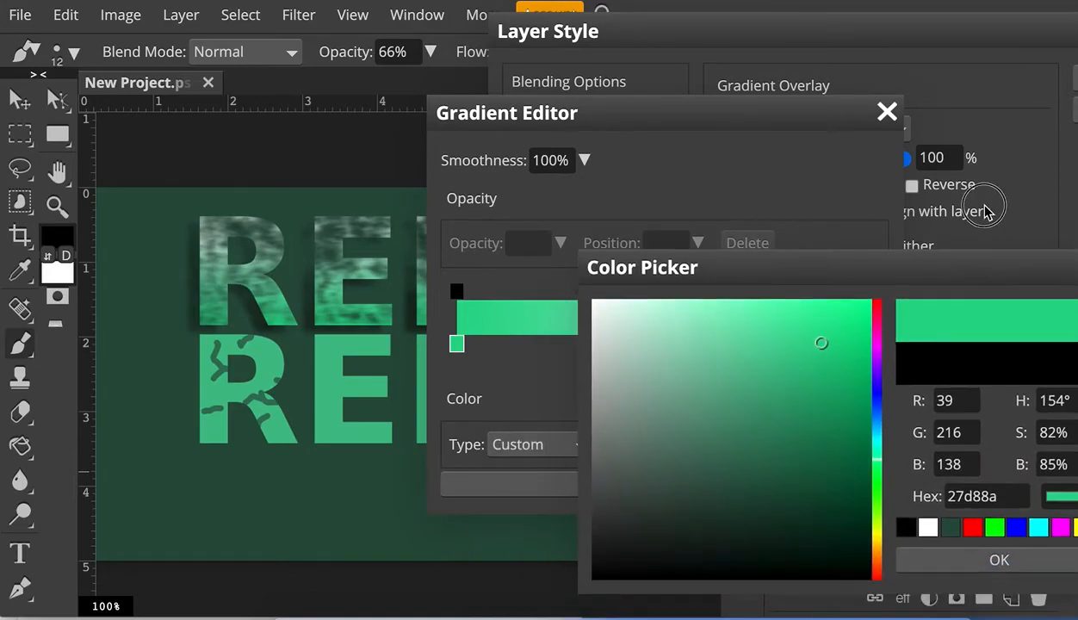
left_click(922, 469)
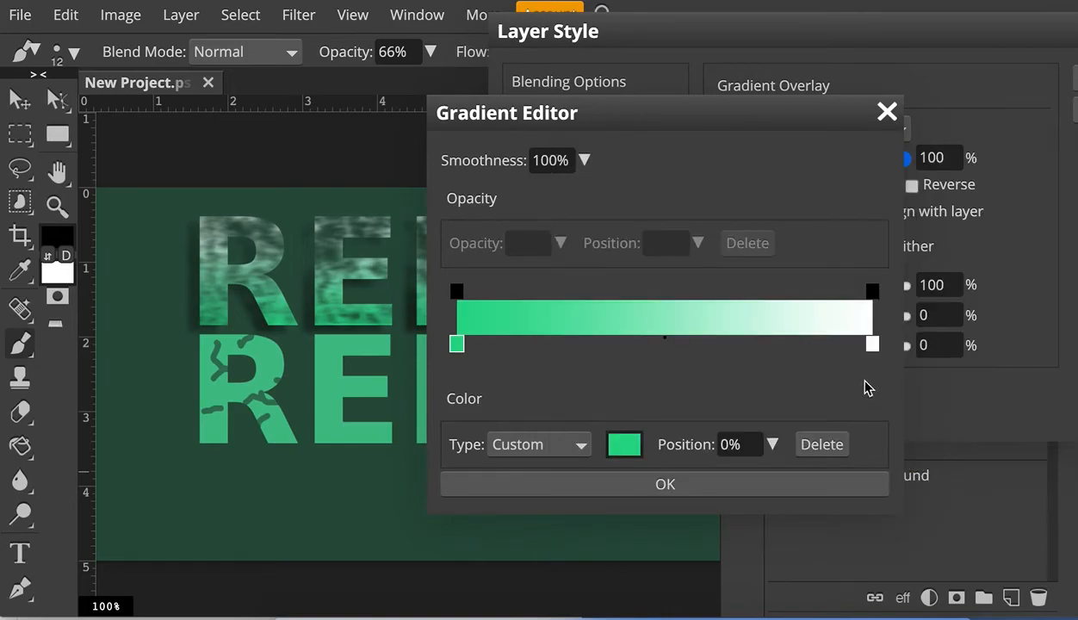
- Set the gradient's right color stop to orange and confirm the gradient
left_click(873, 344)
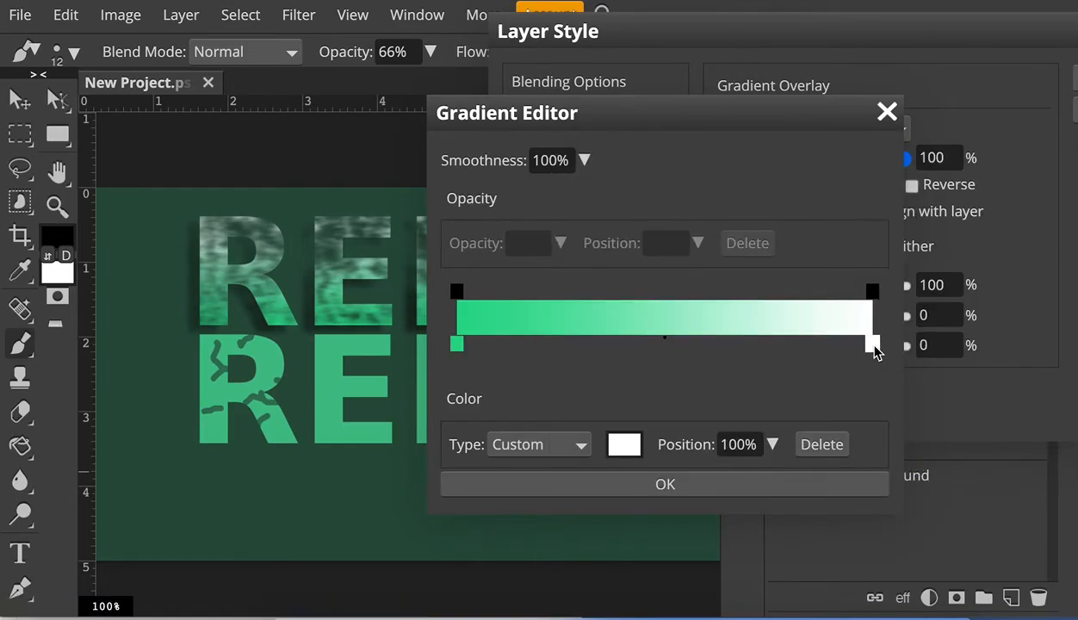
left_click(624, 444)
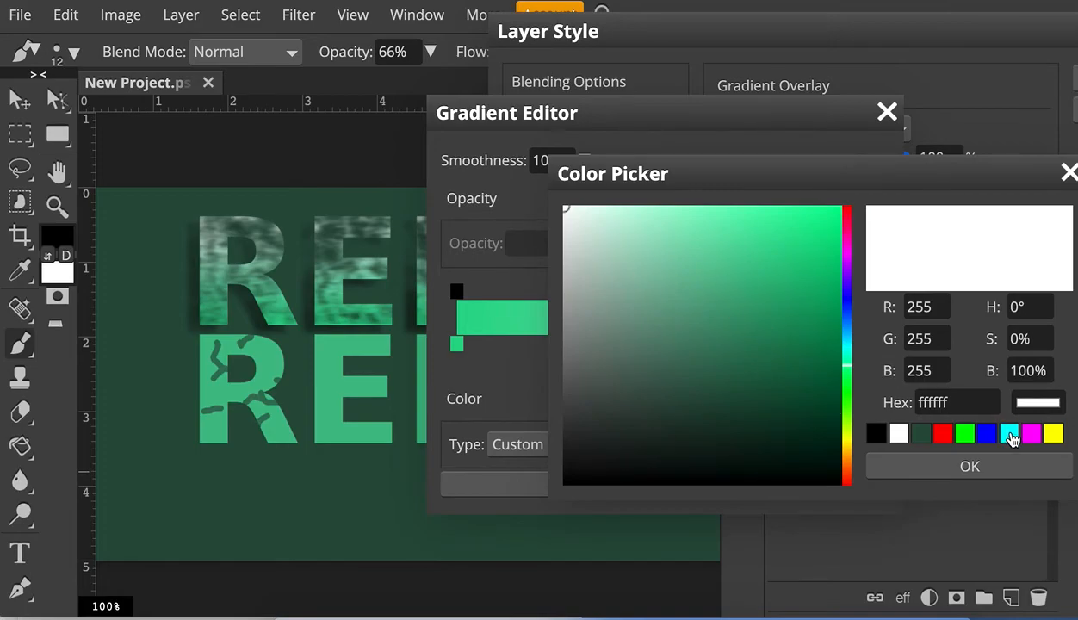
left_click(845, 468)
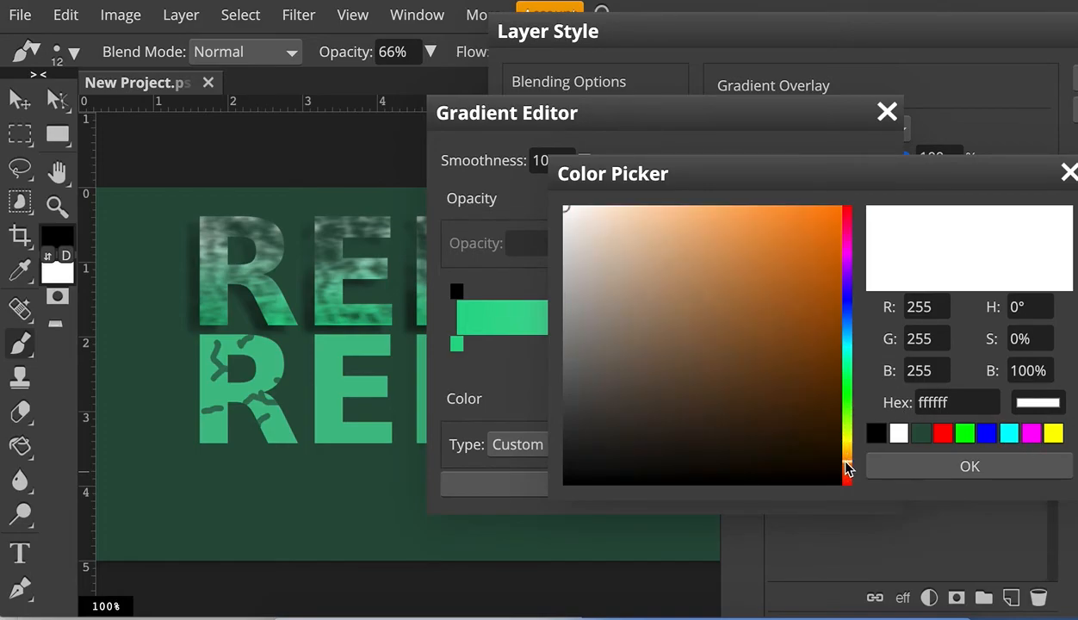
left_click(710, 246)
left_click(713, 273)
left_click(799, 232)
left_click(969, 465)
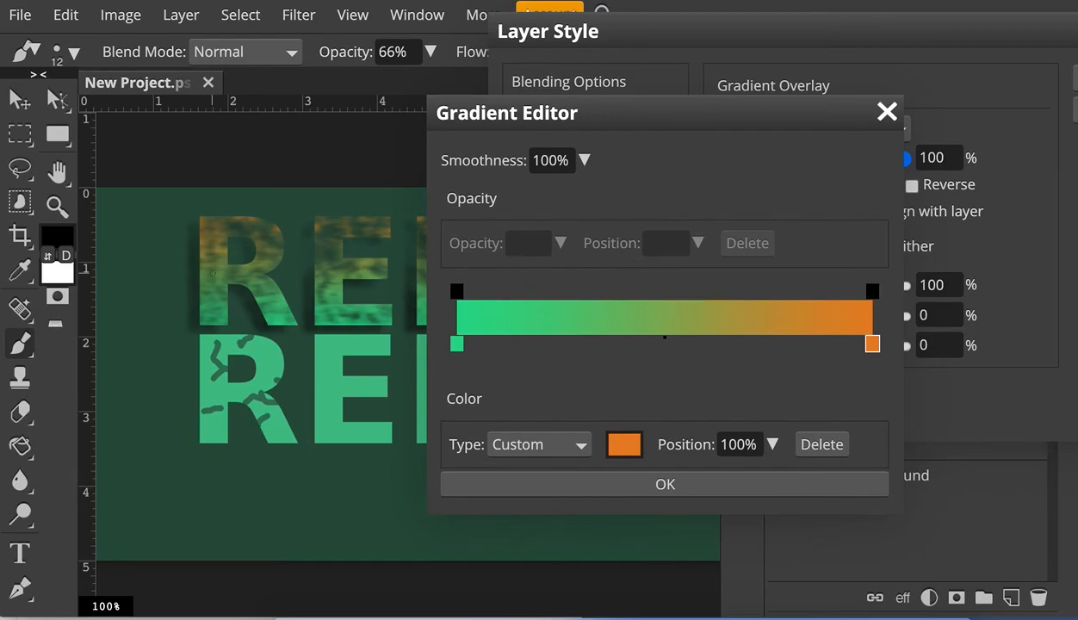
left_click(759, 487)
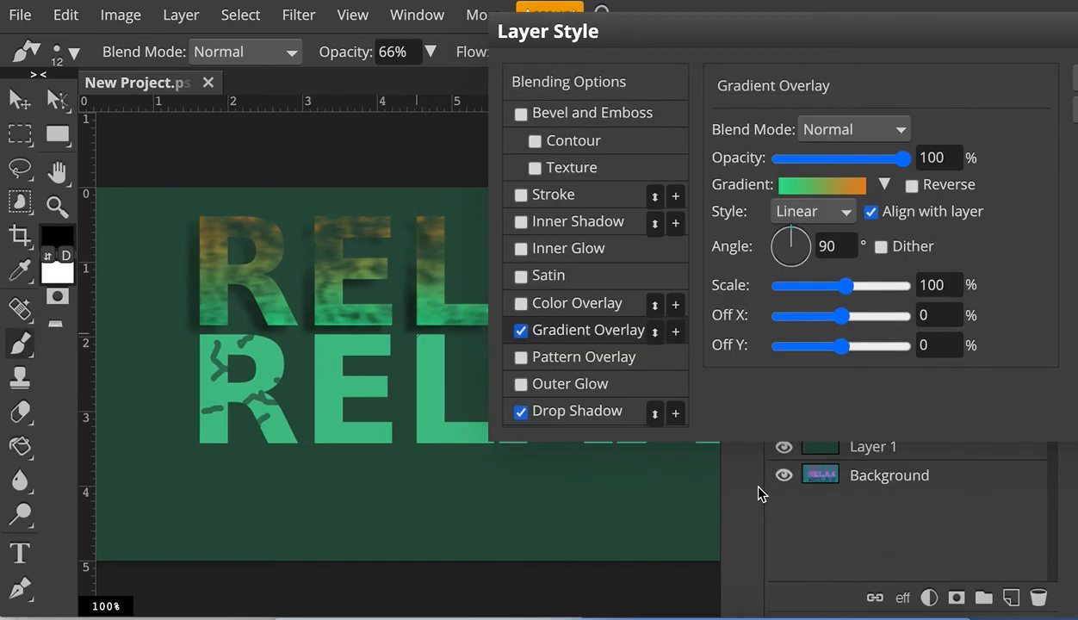
- Return to the Drop Shadow settings and apply the layer style to RELAX
left_click(564, 412)
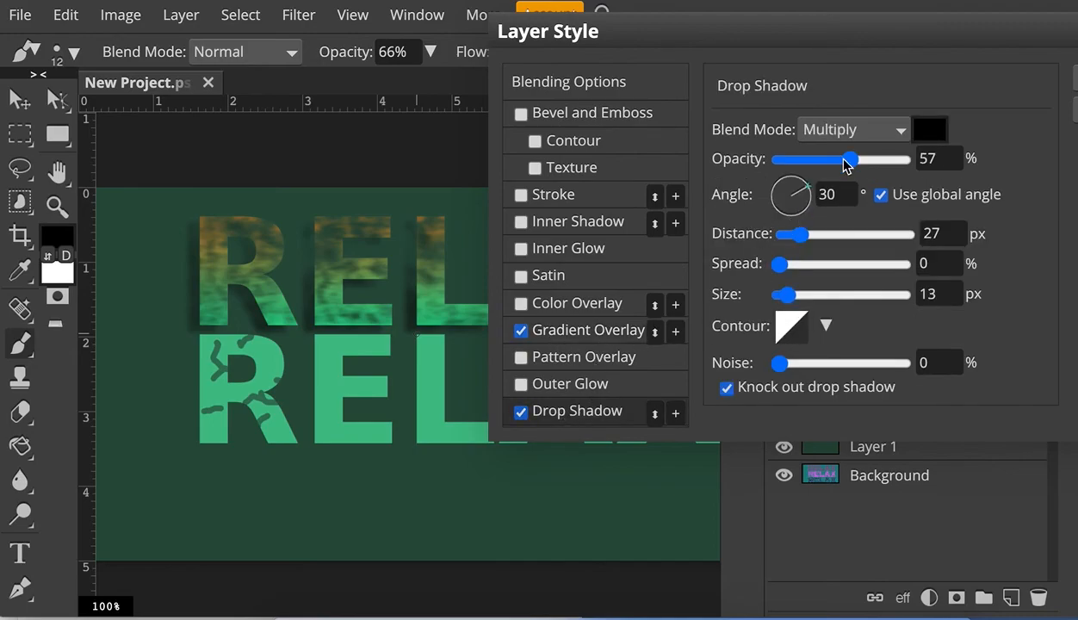
mouse_move(856, 166)
left_mouse_down()
mouse_move(811, 166)
mouse_move(851, 163)
left_mouse_up()
left_click_drag(991, 37, 873, 36)
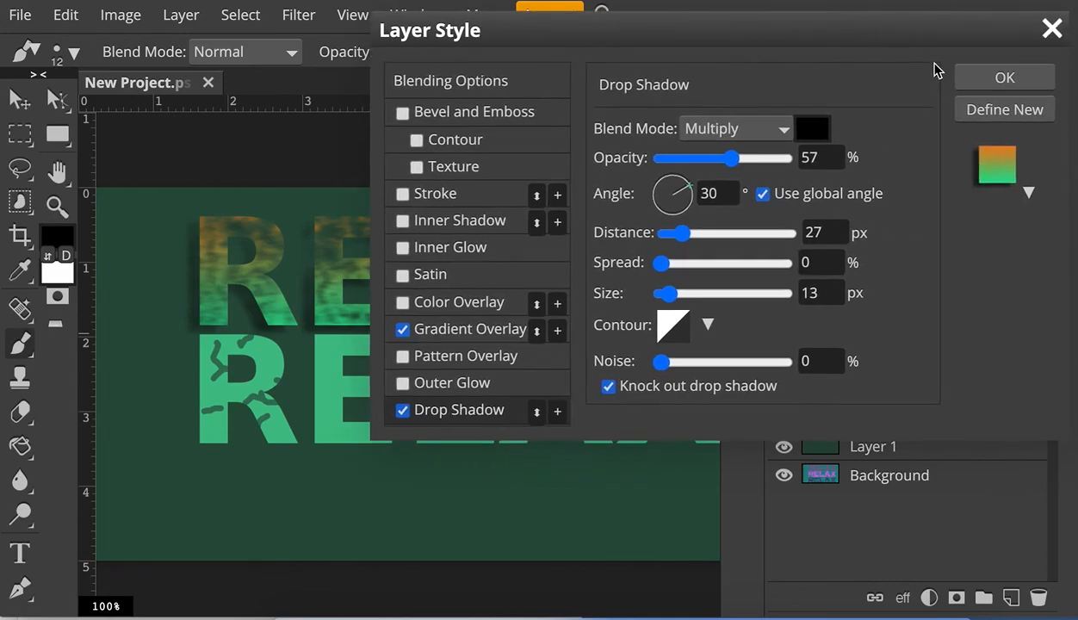
left_click(984, 77)
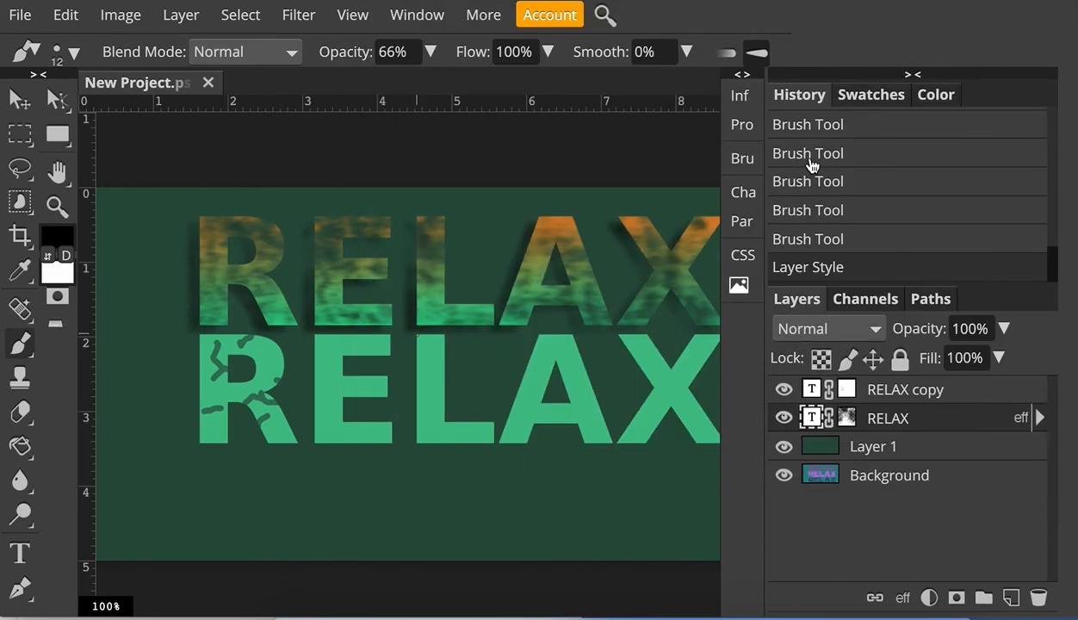